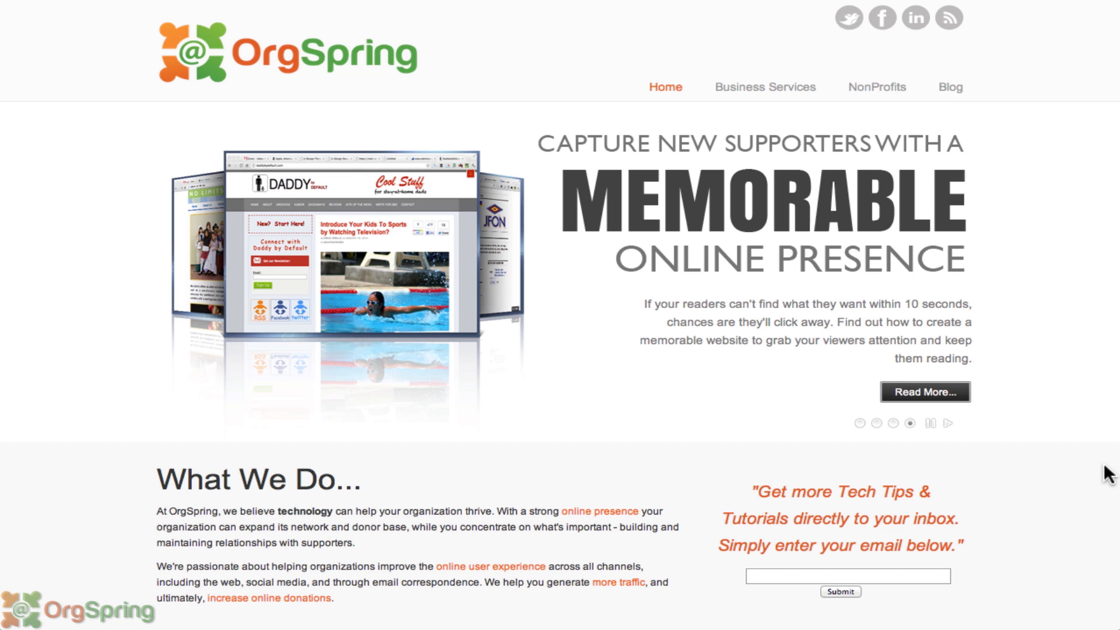
mouse_move(659, 3)
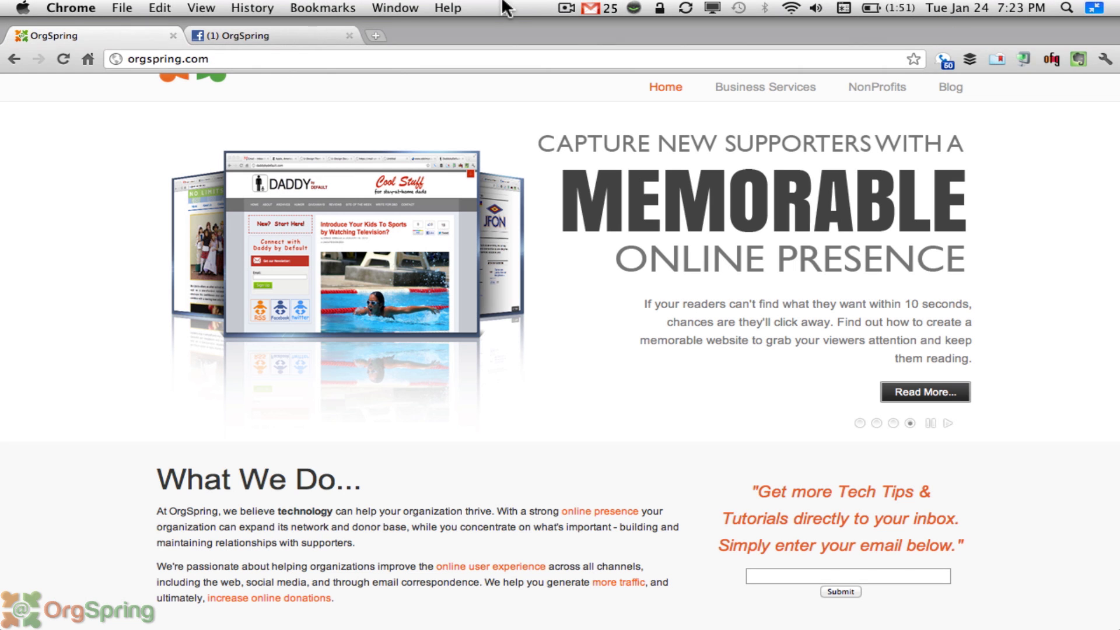
click(298, 41)
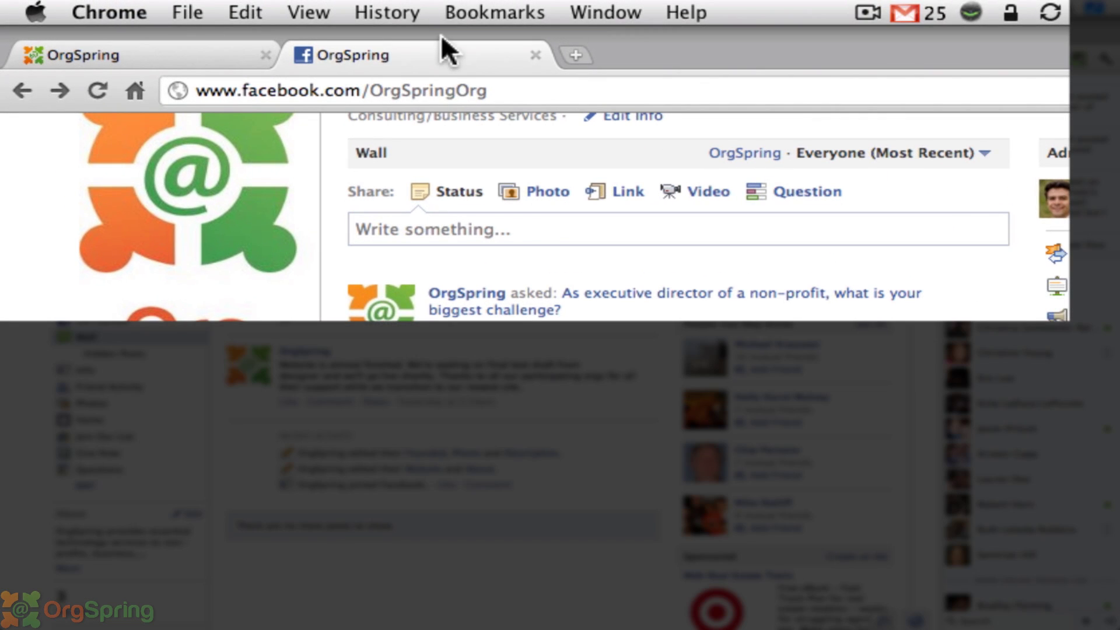
double_click(376, 90)
click(375, 90)
drag(375, 90, 629, 83)
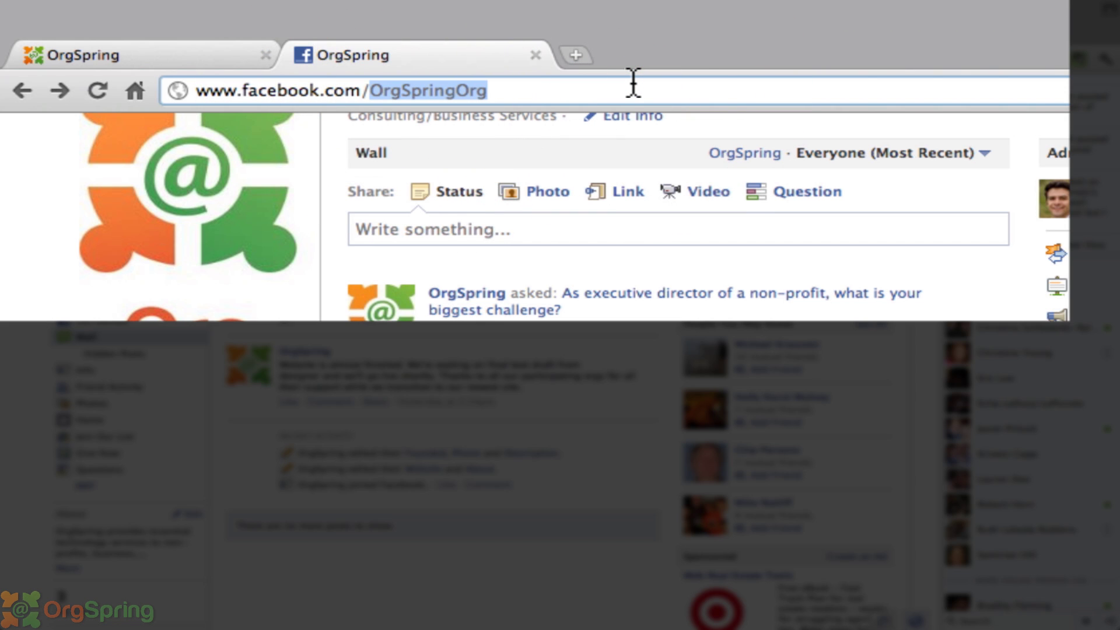
text(pages)
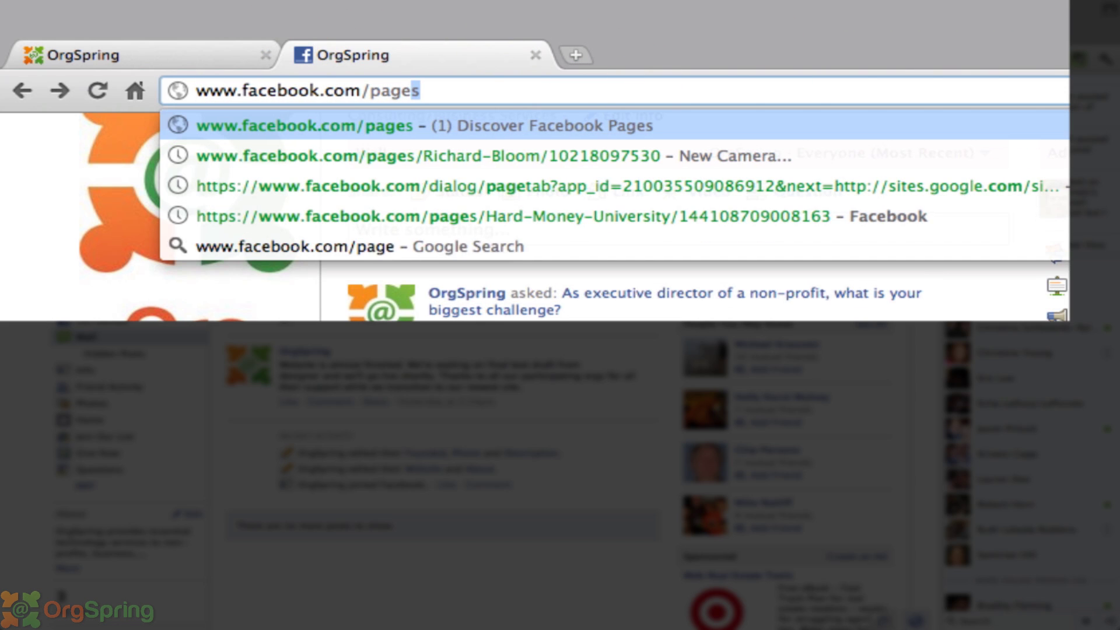
key(Return)
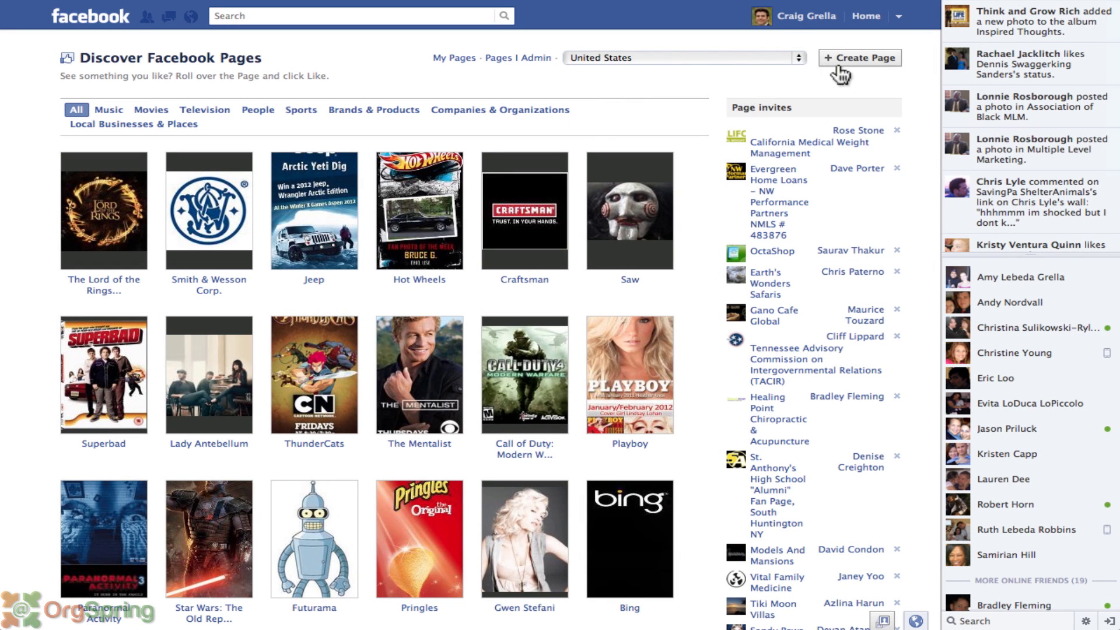
Step: Start creating a new Facebook page and collapse the chat sidebar
click(864, 62)
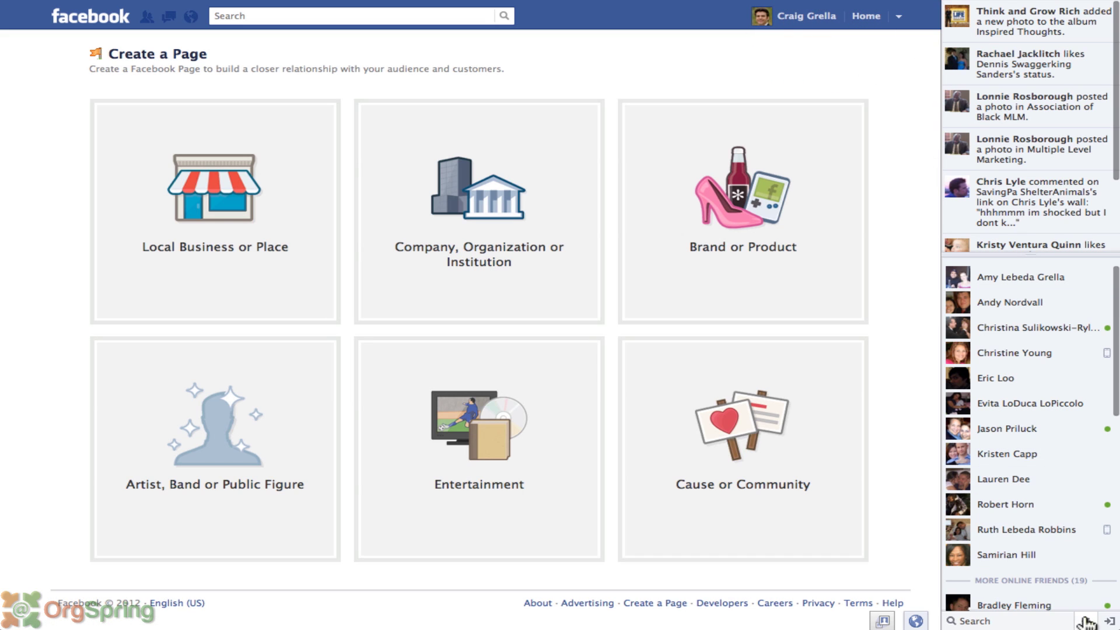
click(1108, 622)
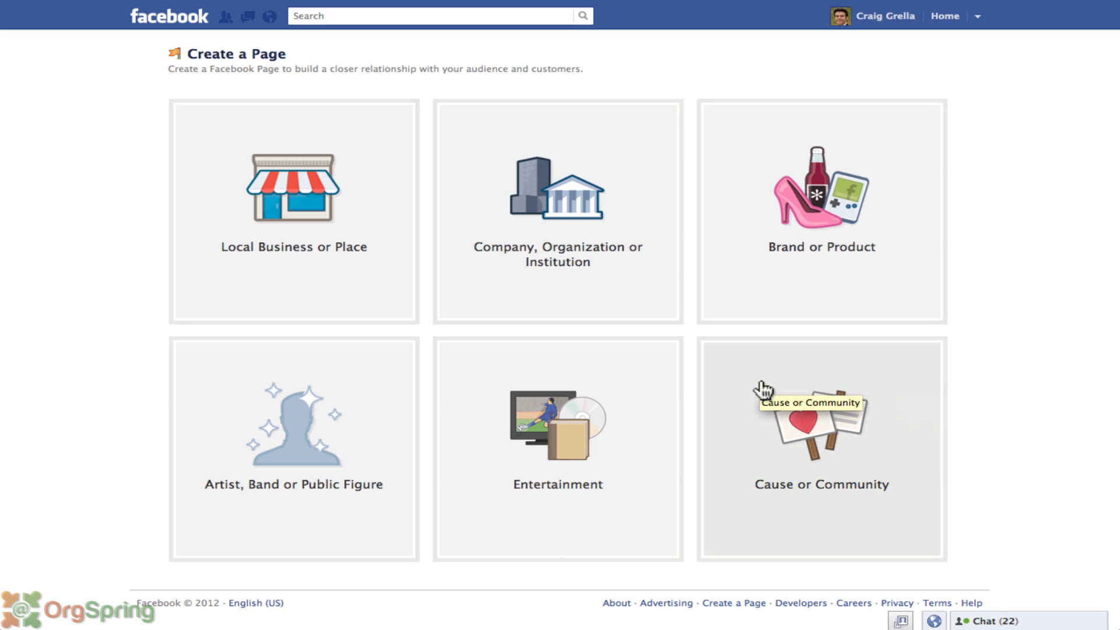
Step: Create a Cause or Community page named "John Smith Foundation", agreeing to the Facebook Pages Terms
click(763, 389)
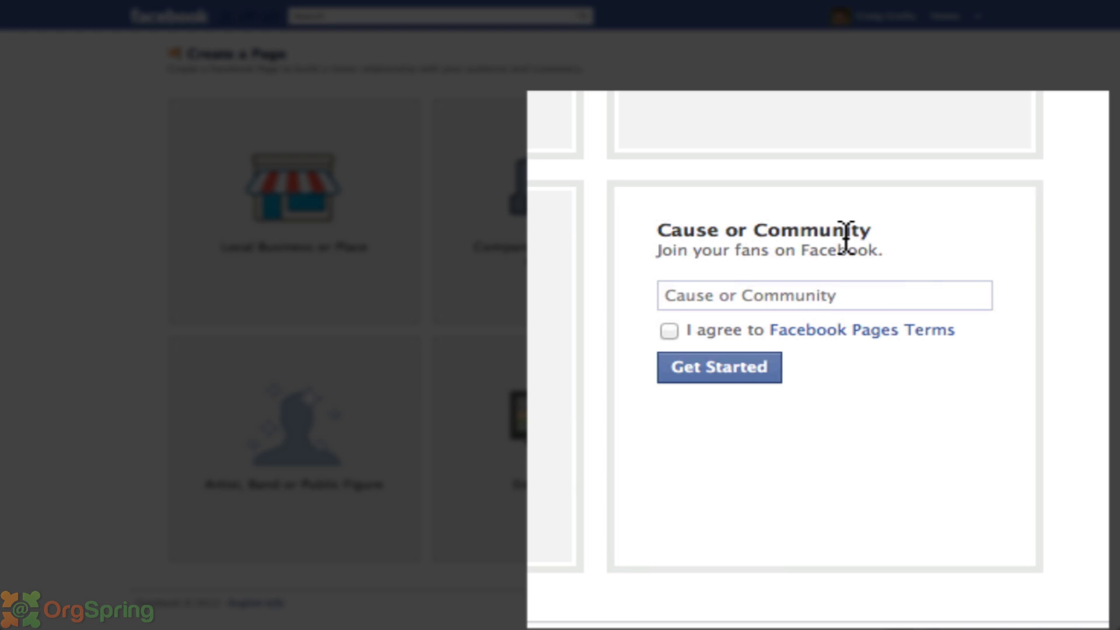
click(805, 292)
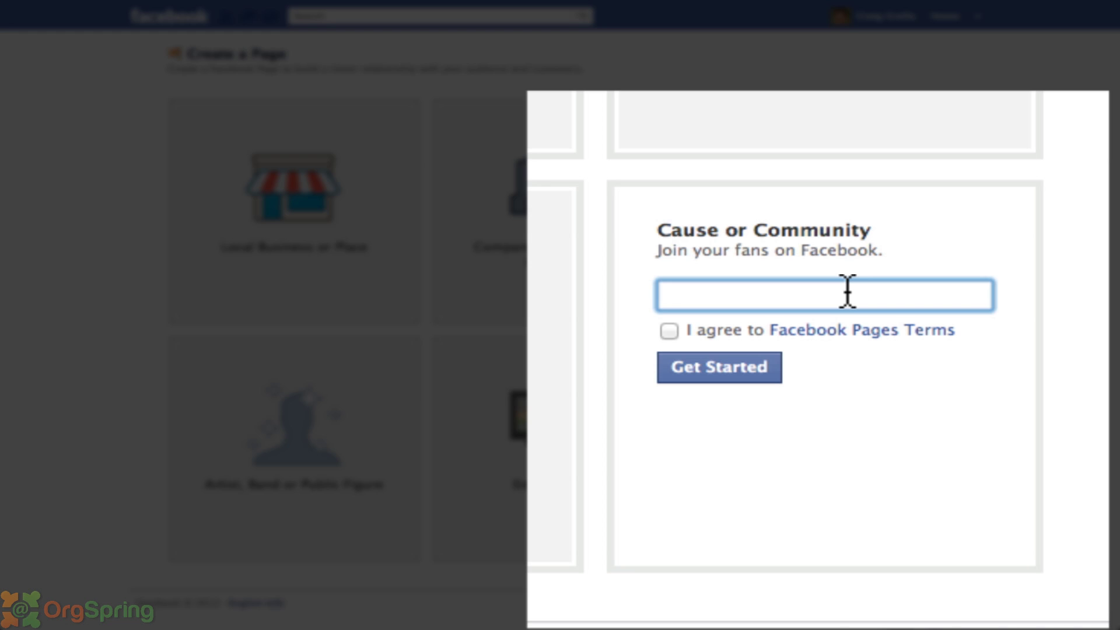
text(John Smith Foundation)
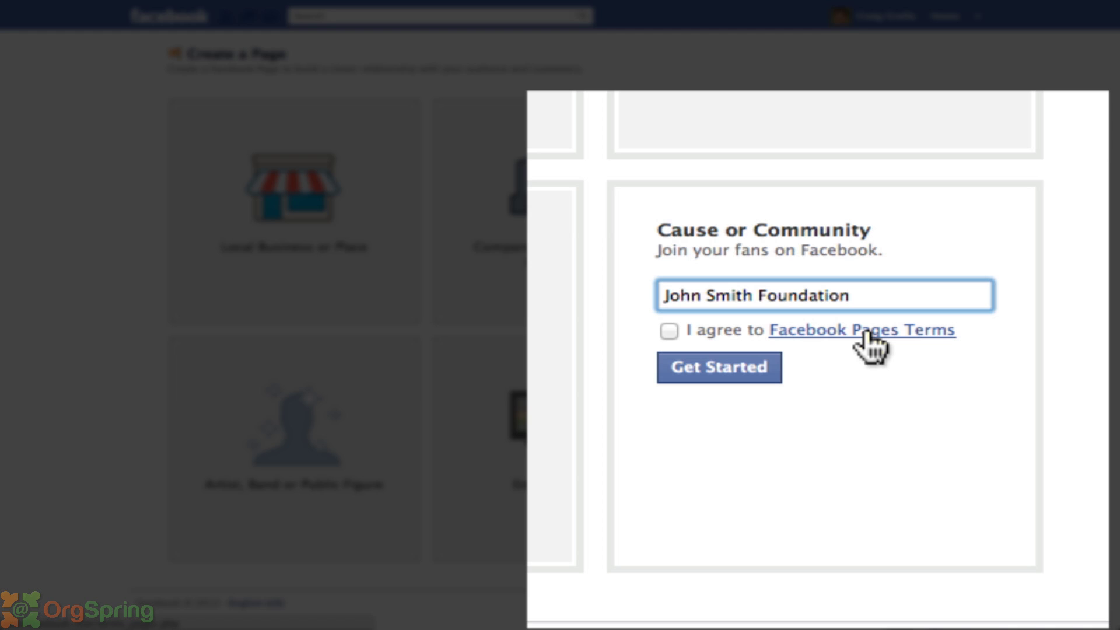
click(703, 367)
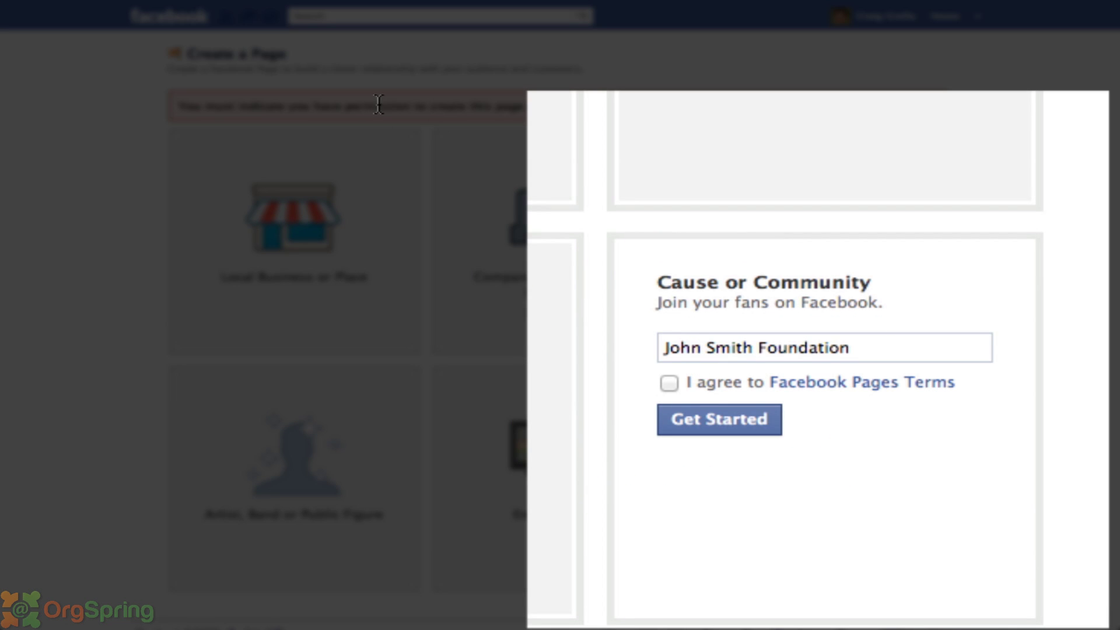
click(669, 383)
click(713, 426)
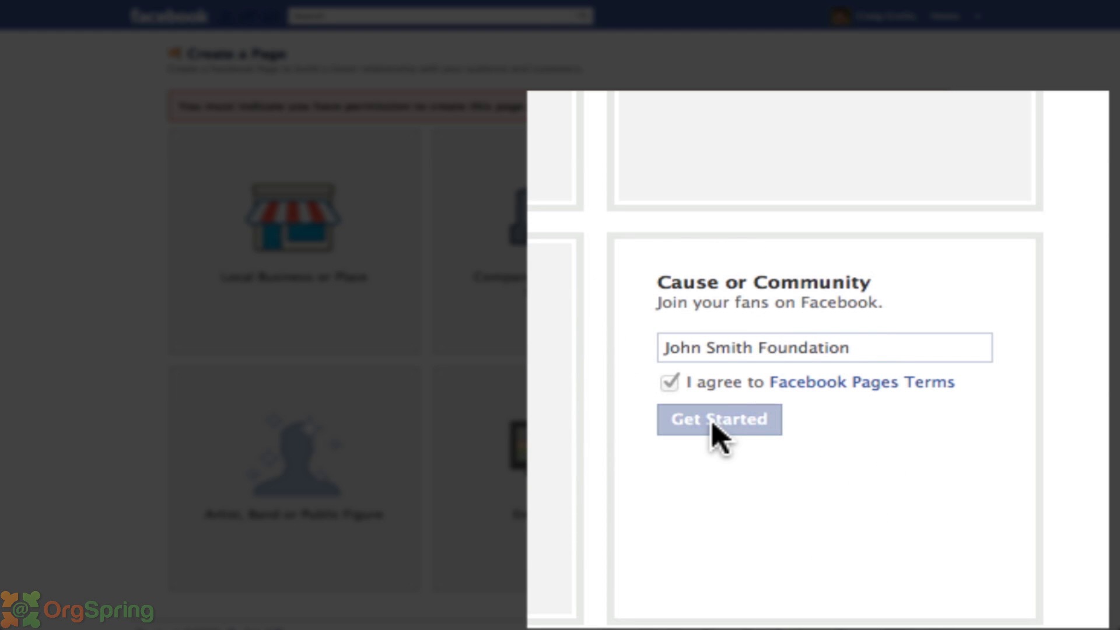
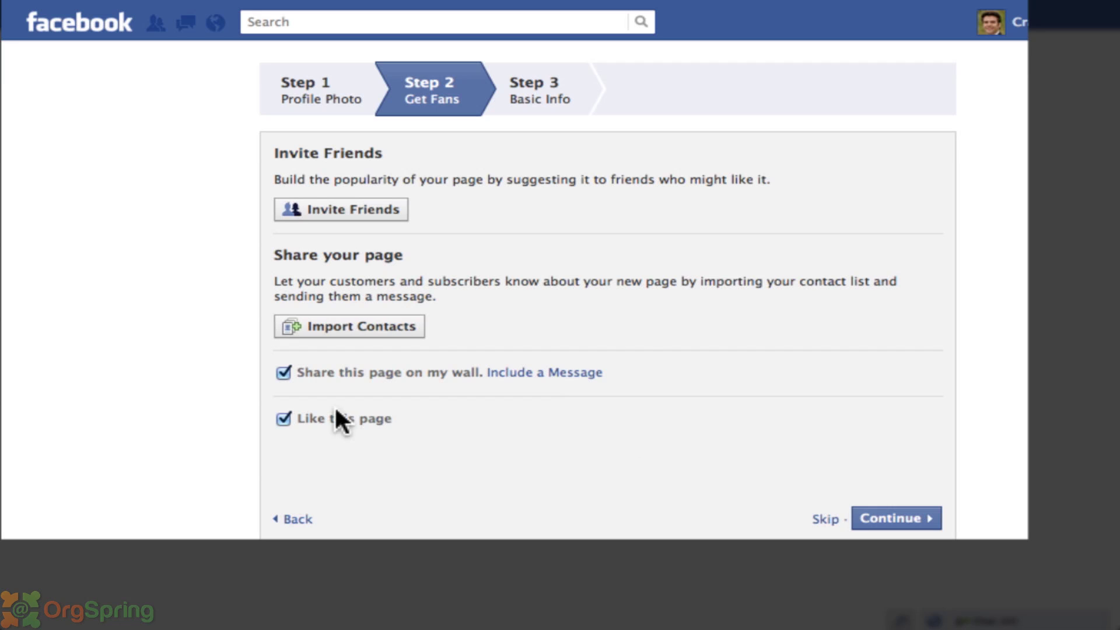
Step: Turn off sharing the page on the wall and liking it, and proceed to Basic Info
click(283, 372)
click(283, 419)
click(896, 519)
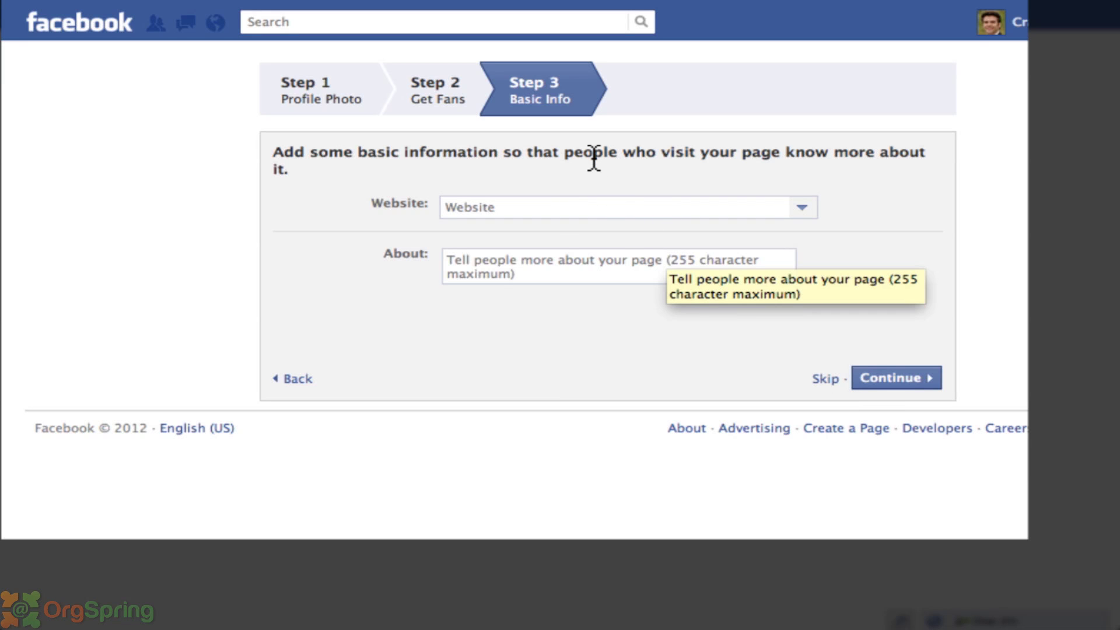
click(568, 209)
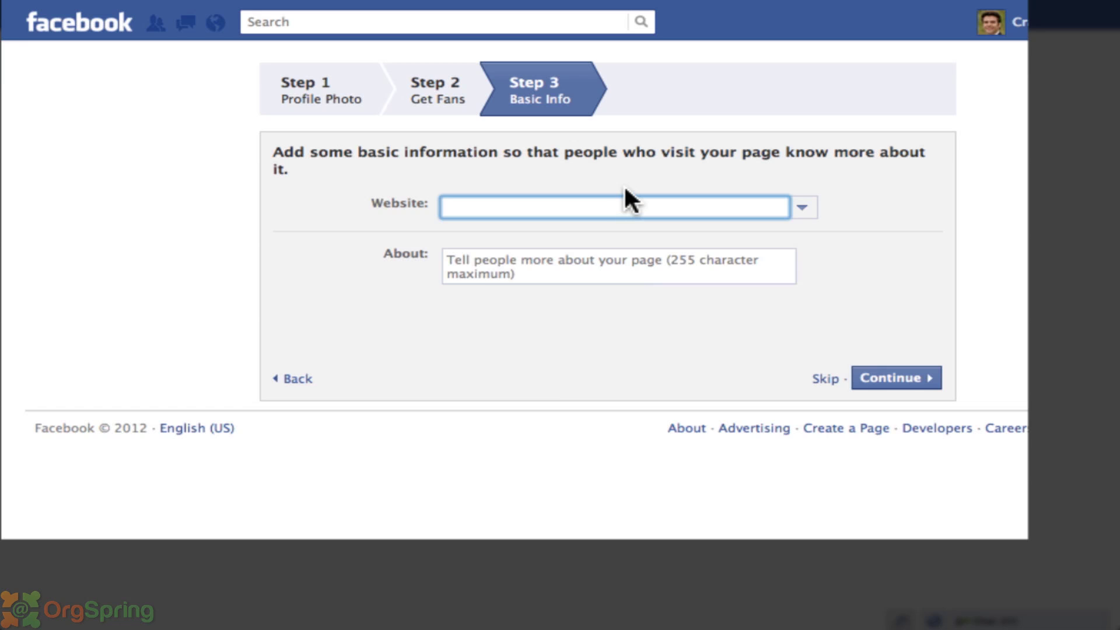
text(http://)
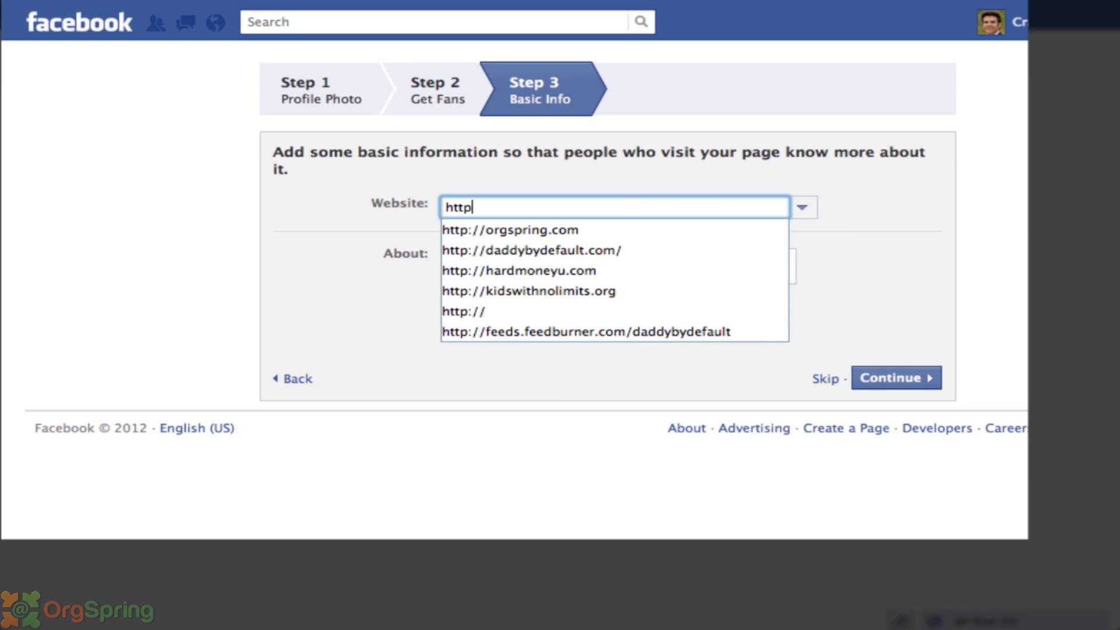
click(555, 230)
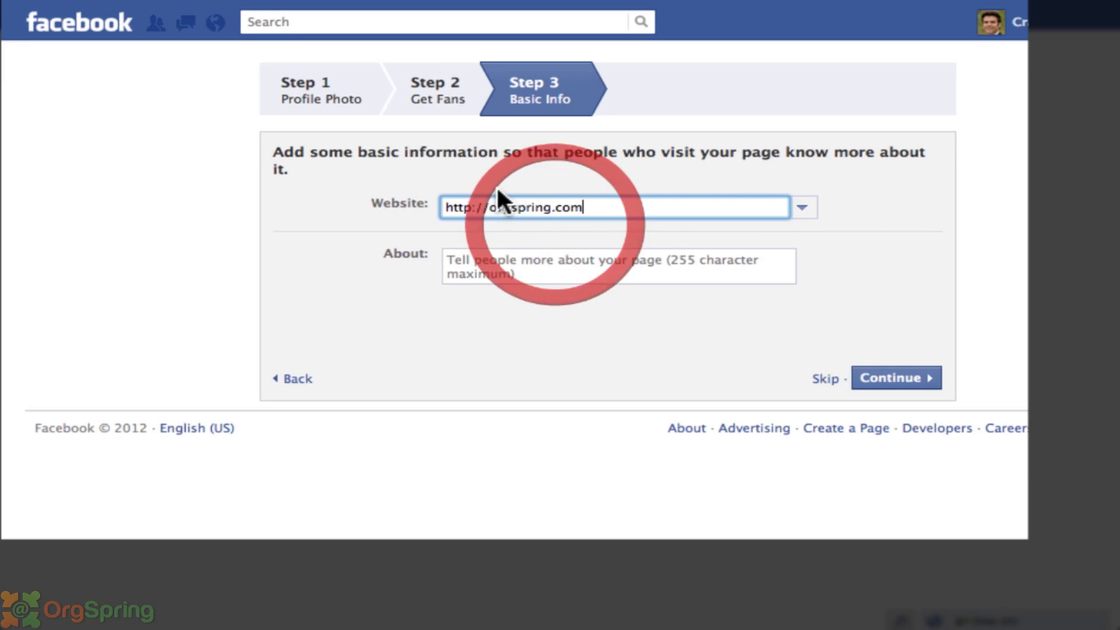
click(530, 271)
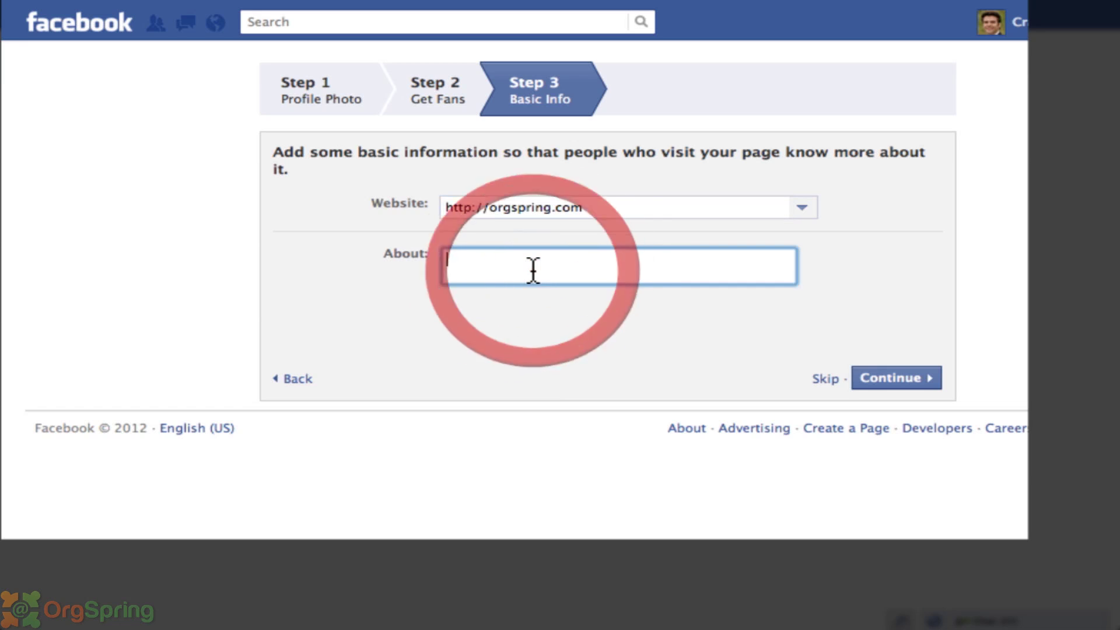
text(This is a dummy)
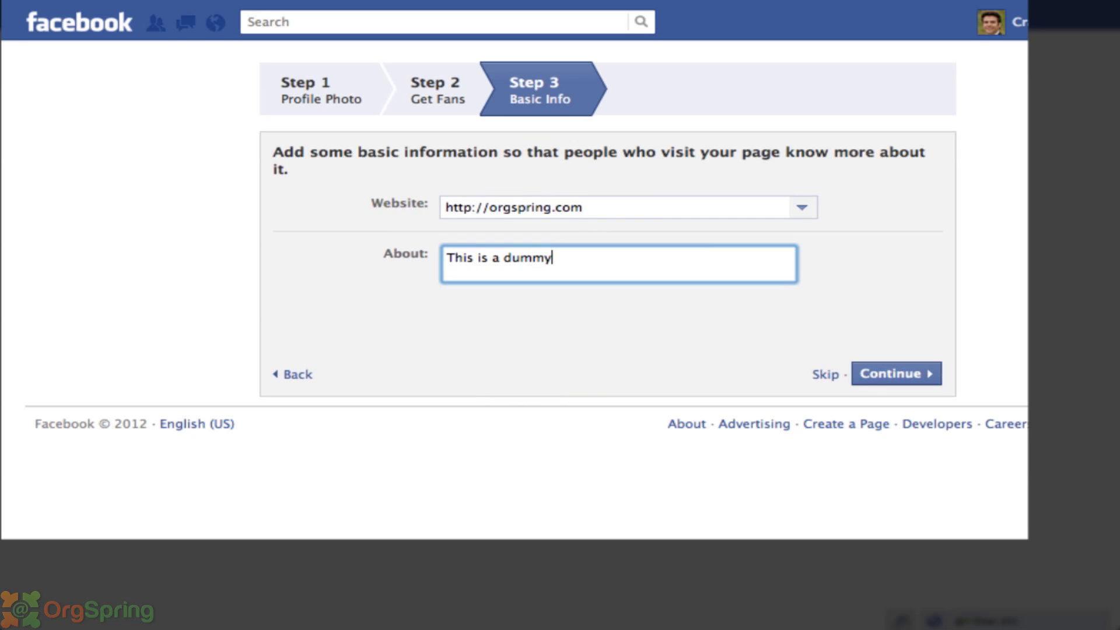
text( page for demons)
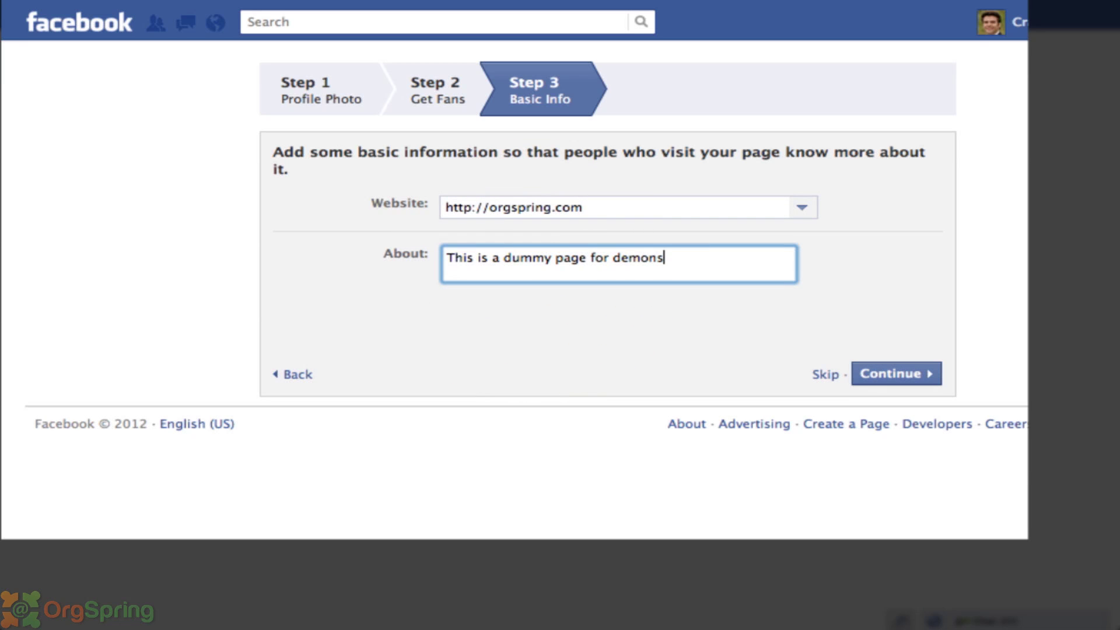
text(tration purposes only.)
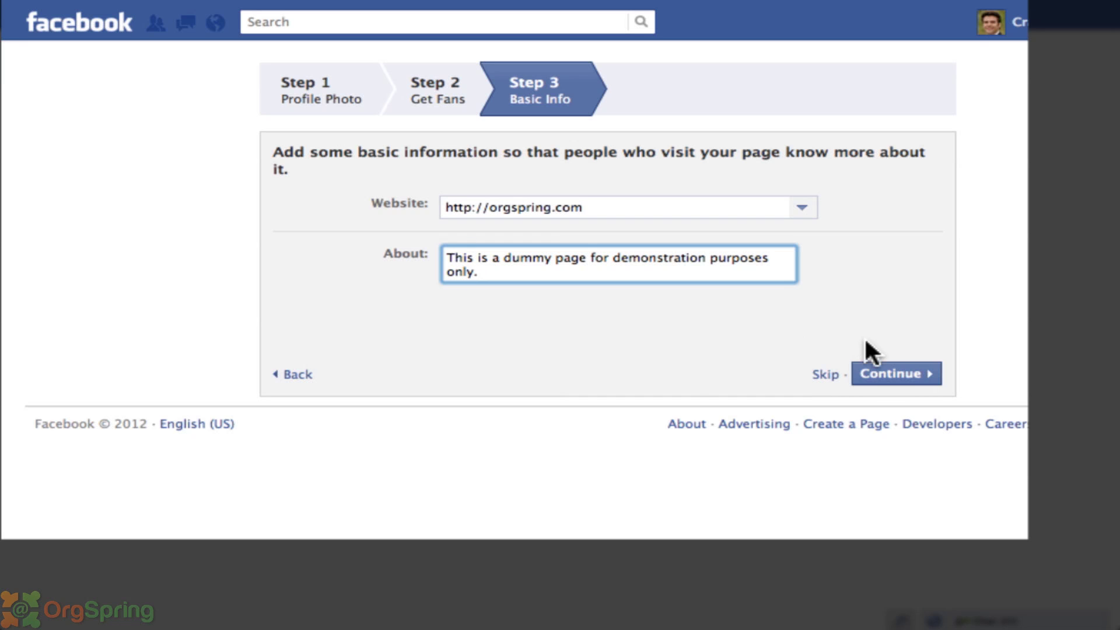
click(891, 377)
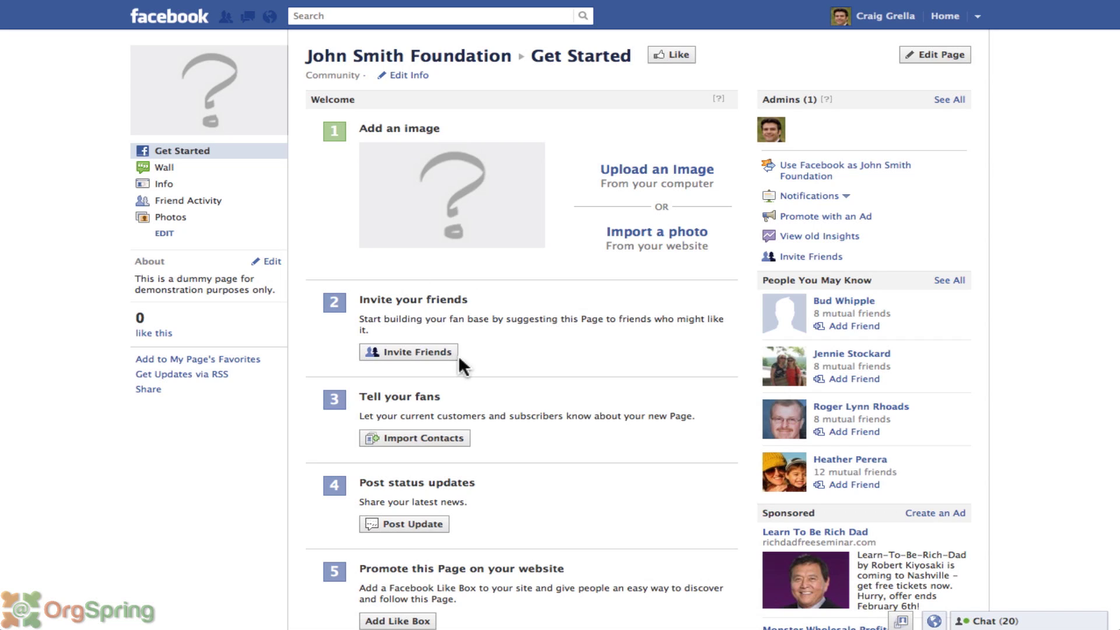
Step: Review the setup tasks on the new page's Get Started screen, from adding an image to mobile phone setup
scroll(441, 366, down, 3)
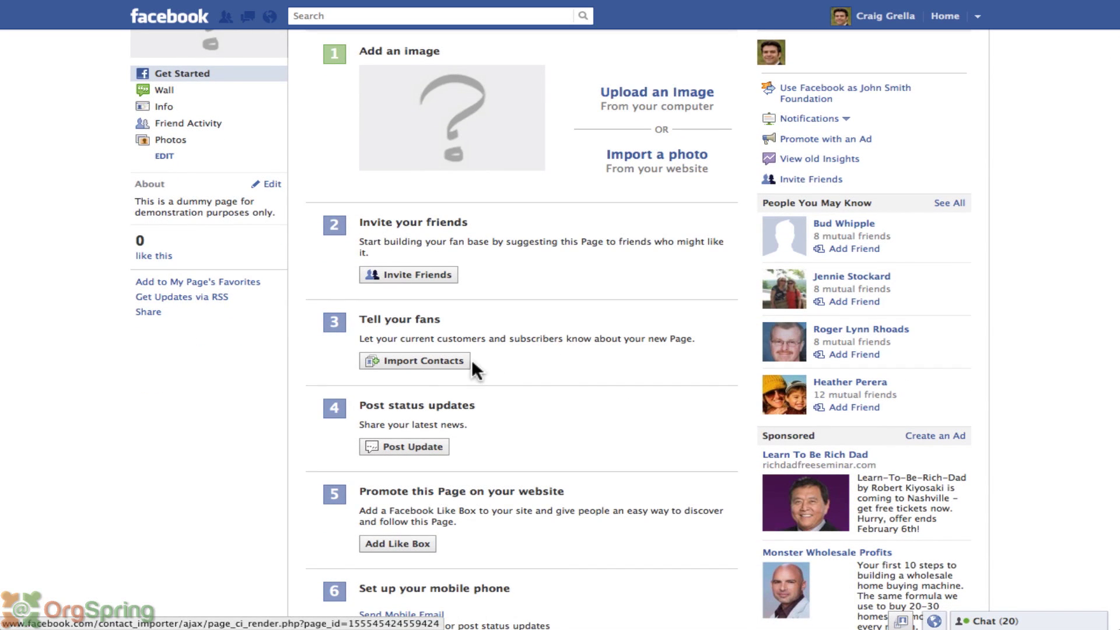
scroll(511, 374, down, 3)
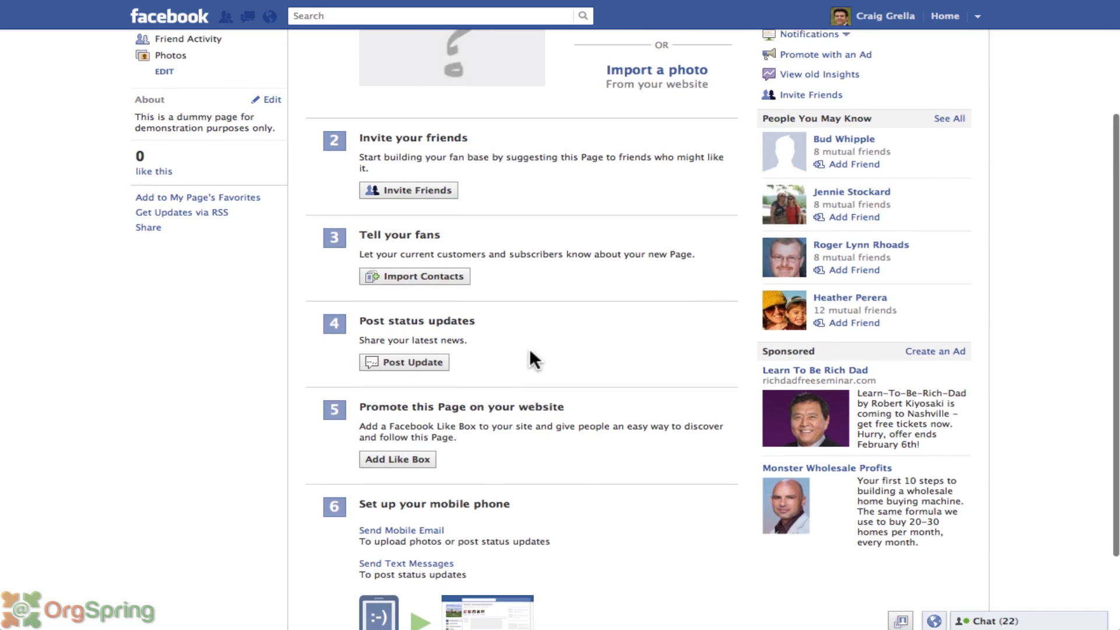
scroll(531, 356, down, 3)
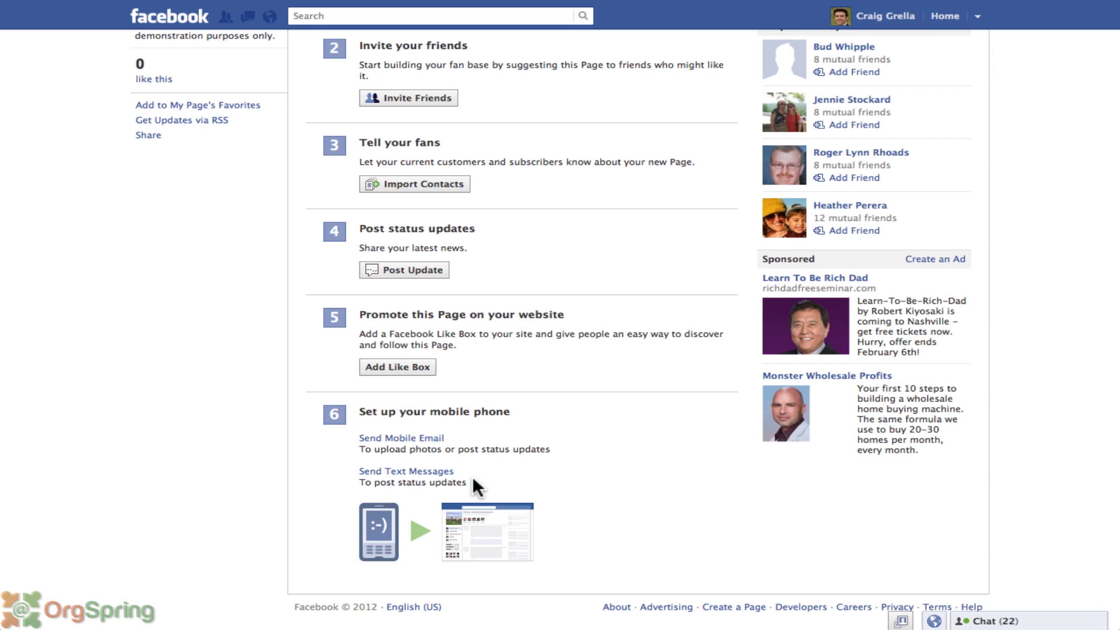
scroll(473, 480, up, 1)
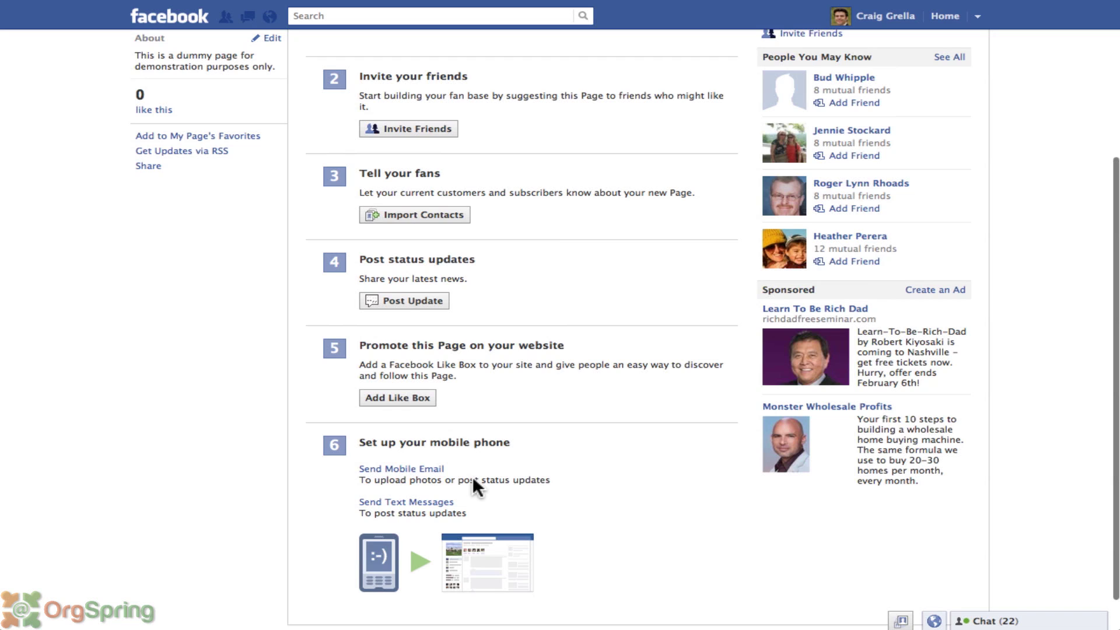
scroll(472, 476, up, 4)
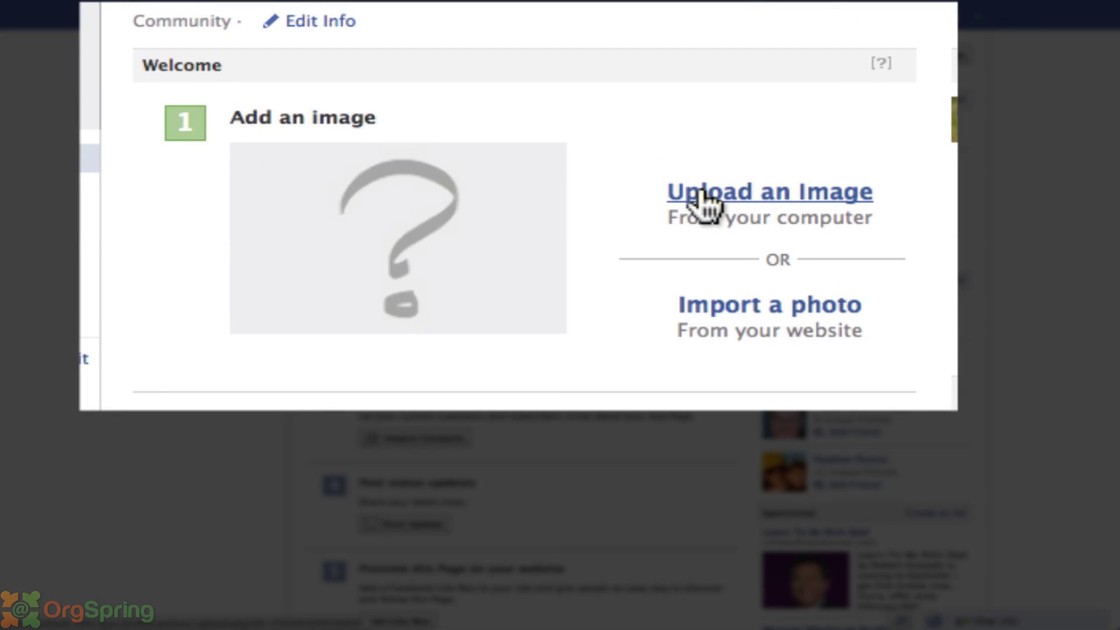
click(741, 315)
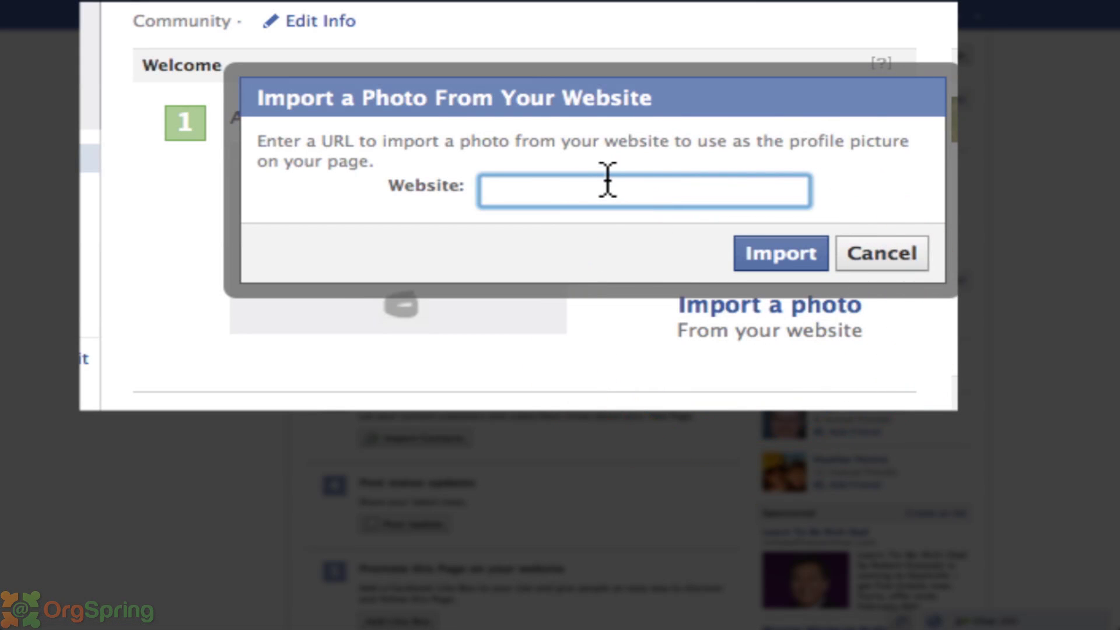
text(http://)
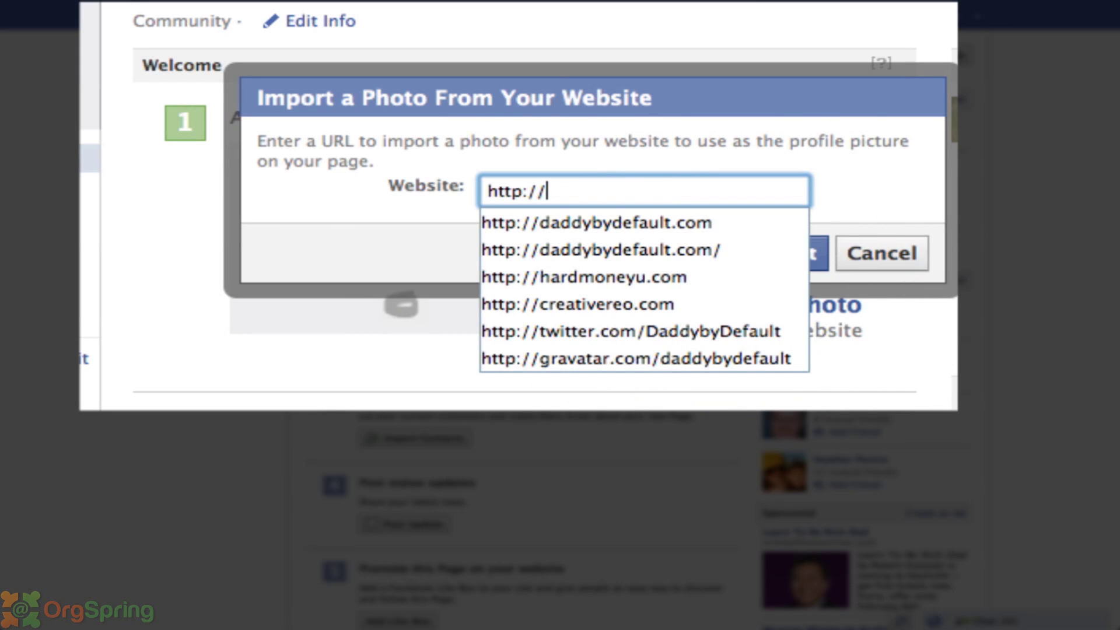
text(or)
key(Down)
key(Return)
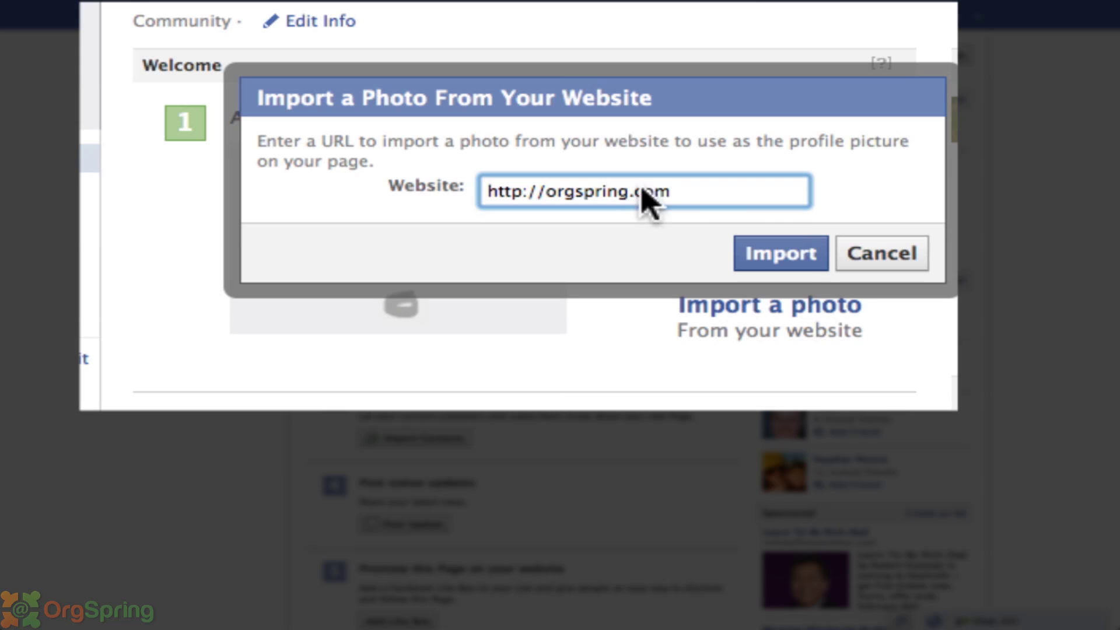
click(790, 252)
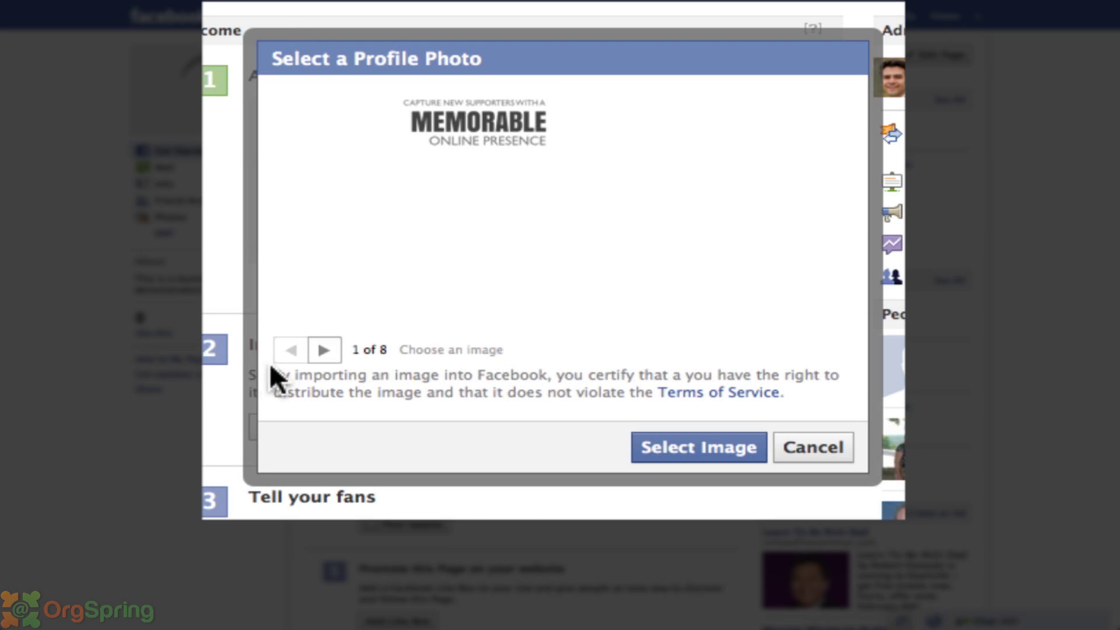
Step: Choose the colorful bar chart image, 7 of 8, as the page's profile photo and dismiss the import confirmation
click(323, 352)
click(324, 350)
click(324, 350)
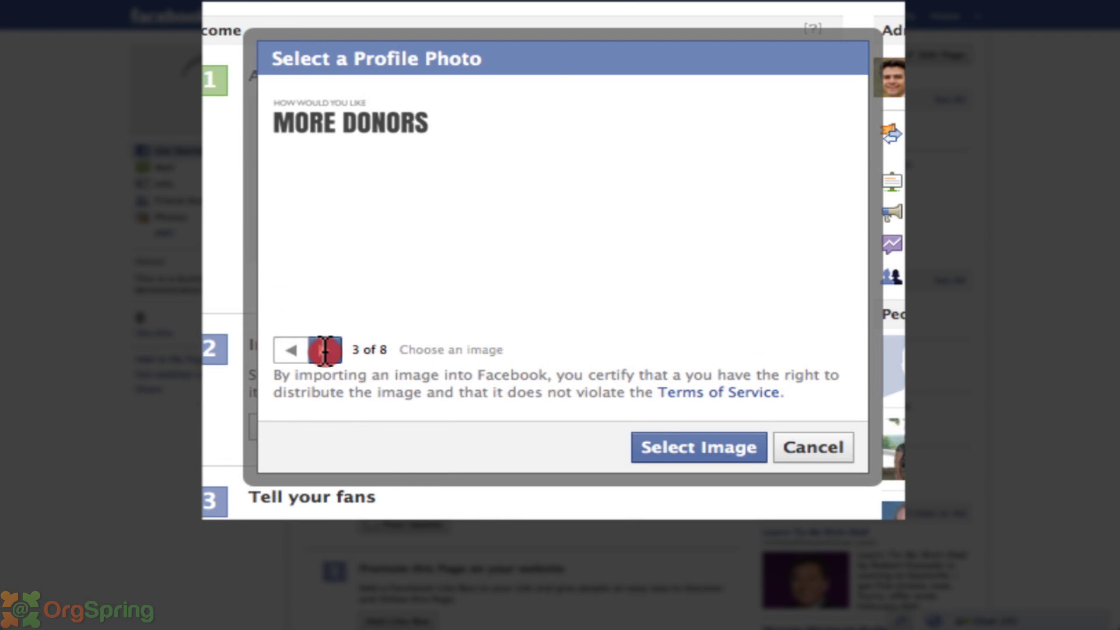
click(323, 351)
click(327, 350)
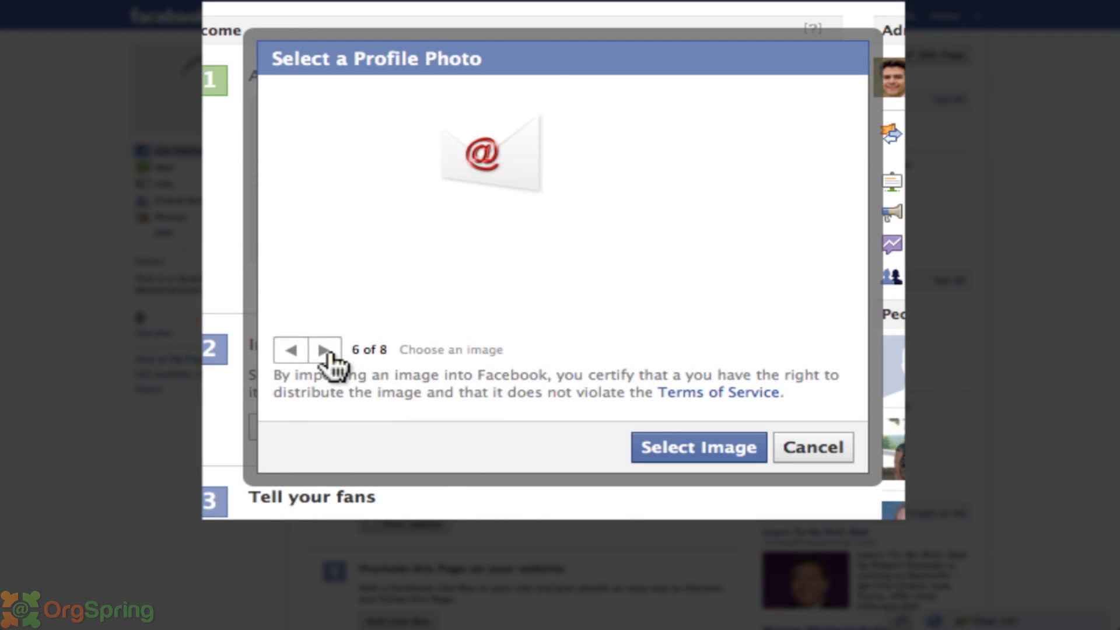
click(329, 352)
click(326, 352)
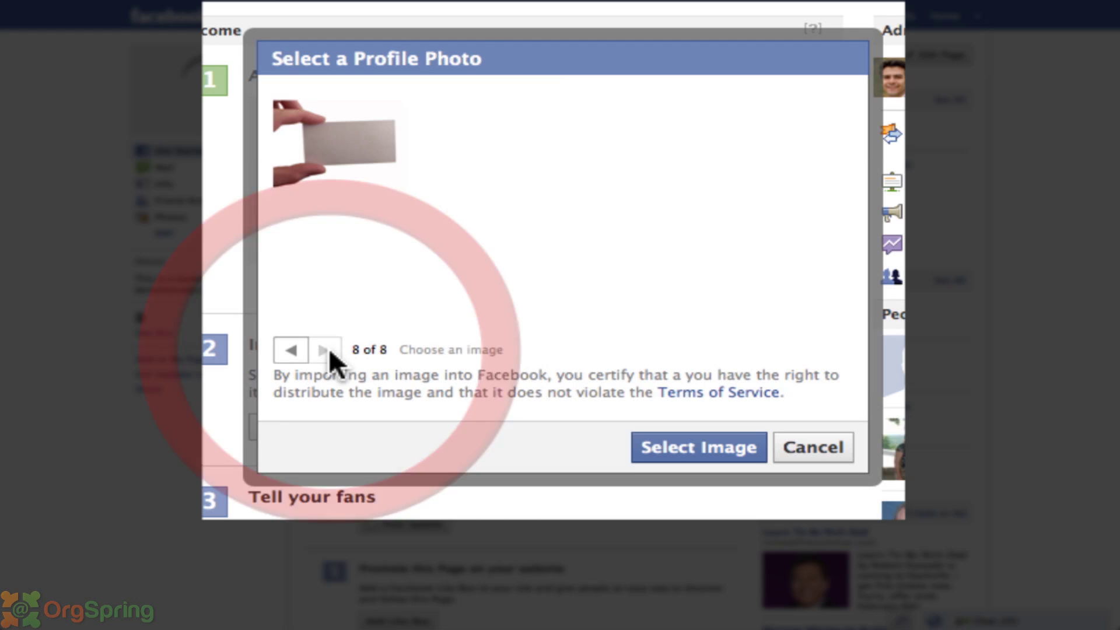
click(291, 350)
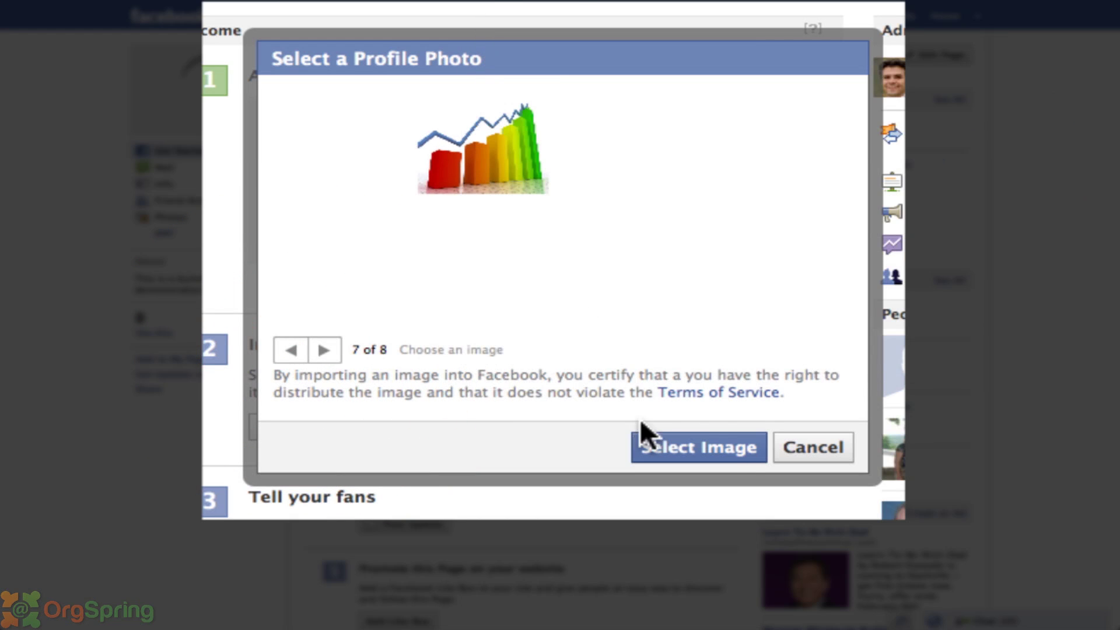
click(722, 446)
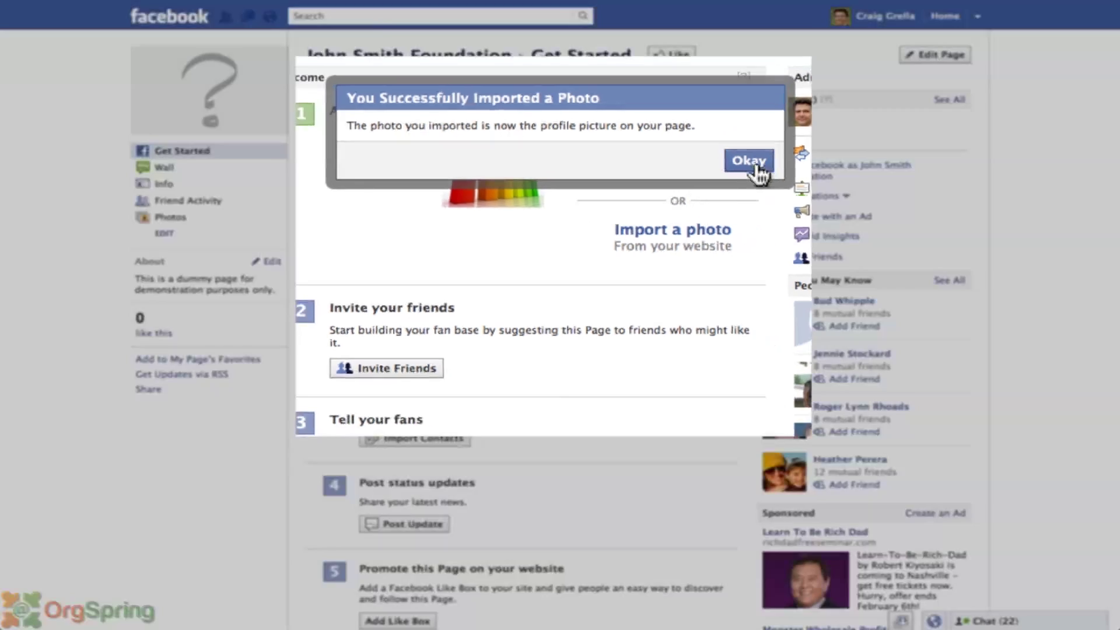
click(820, 143)
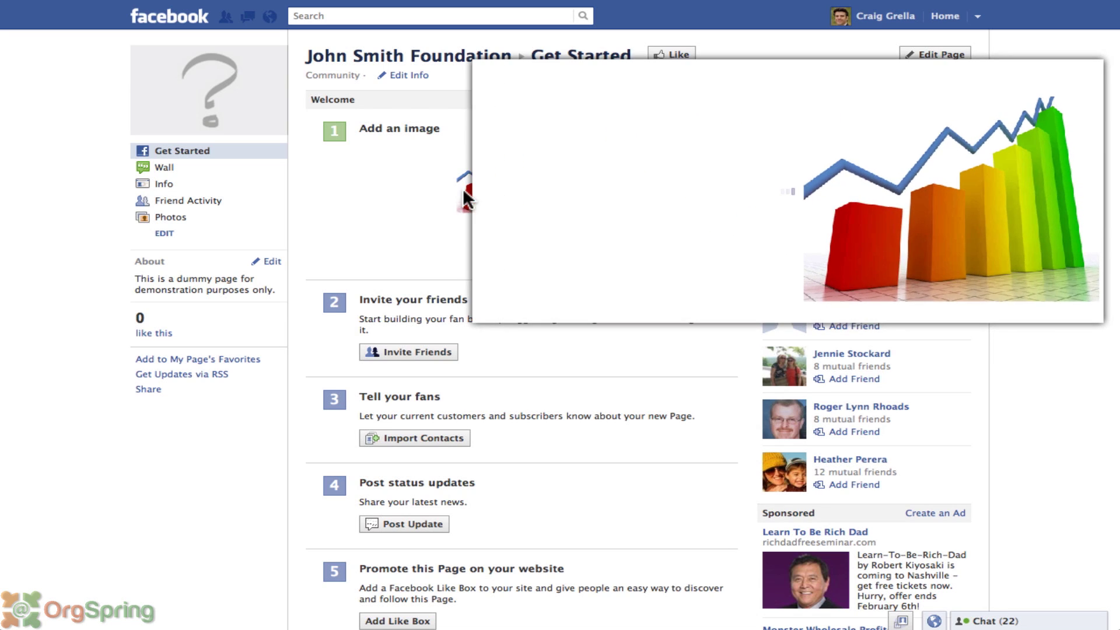
Step: Check the imported picture in the page's Profile Pictures album and return to the Get Started screen
mouse_move(233, 86)
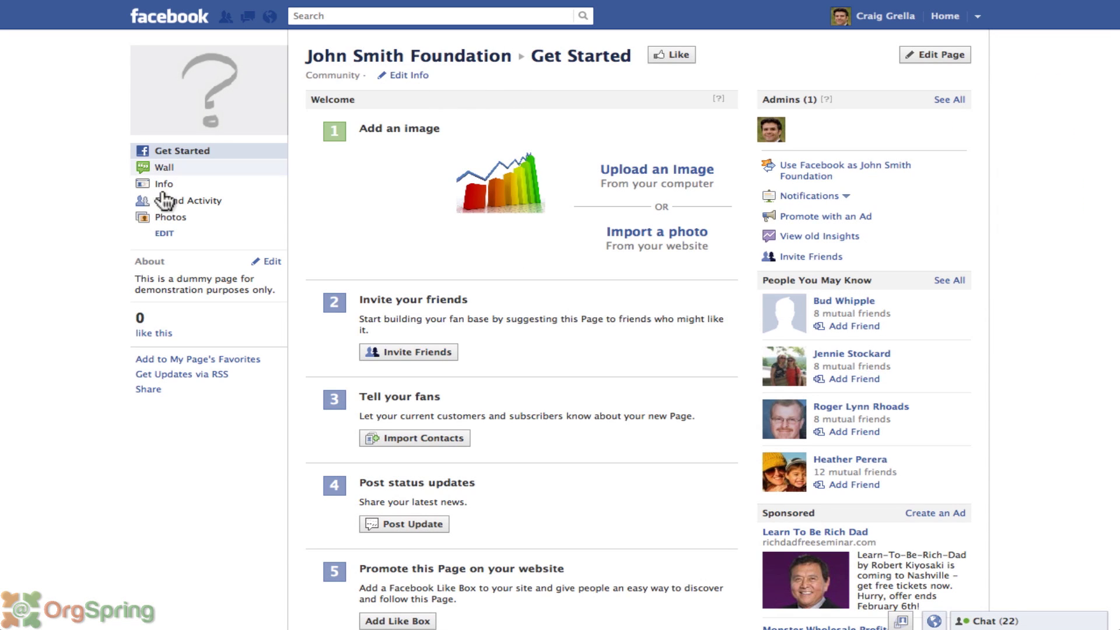
click(166, 217)
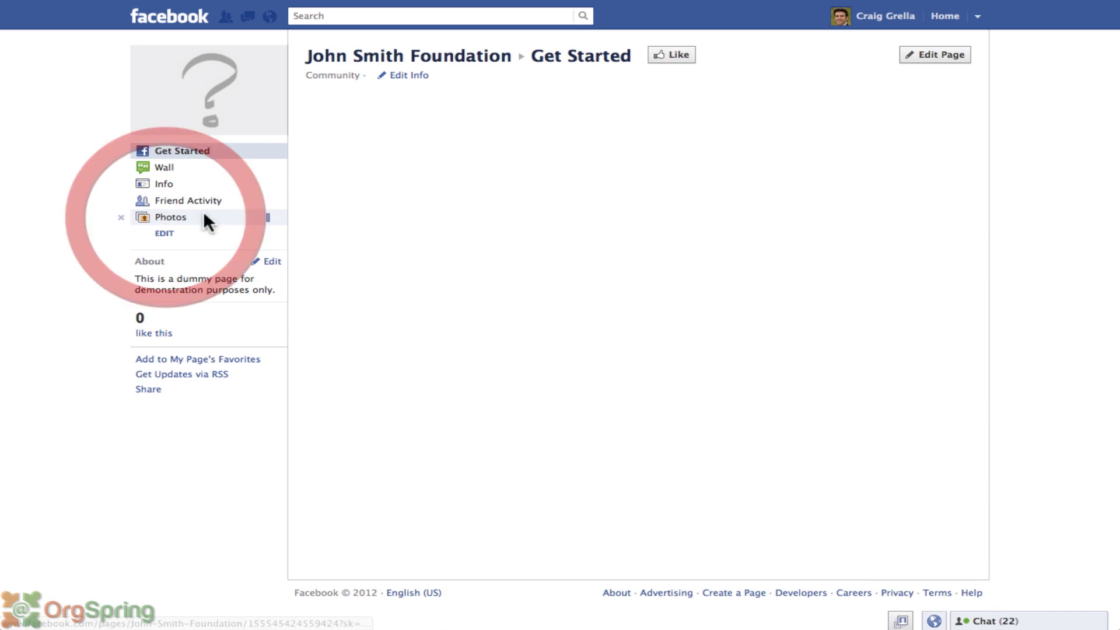
click(383, 166)
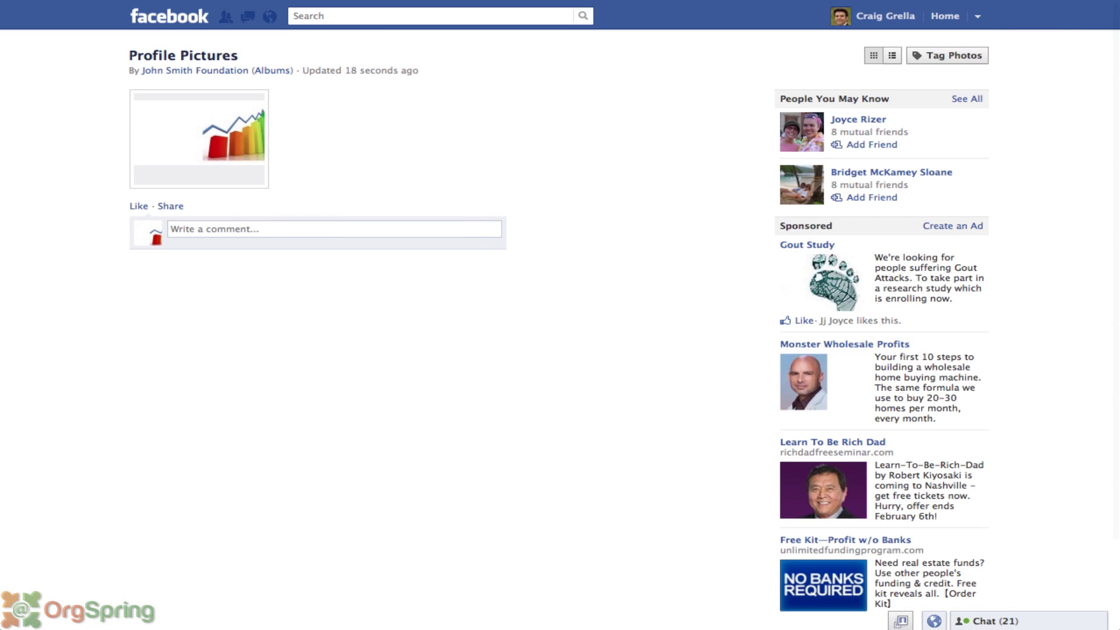
key(super+bracketleft)
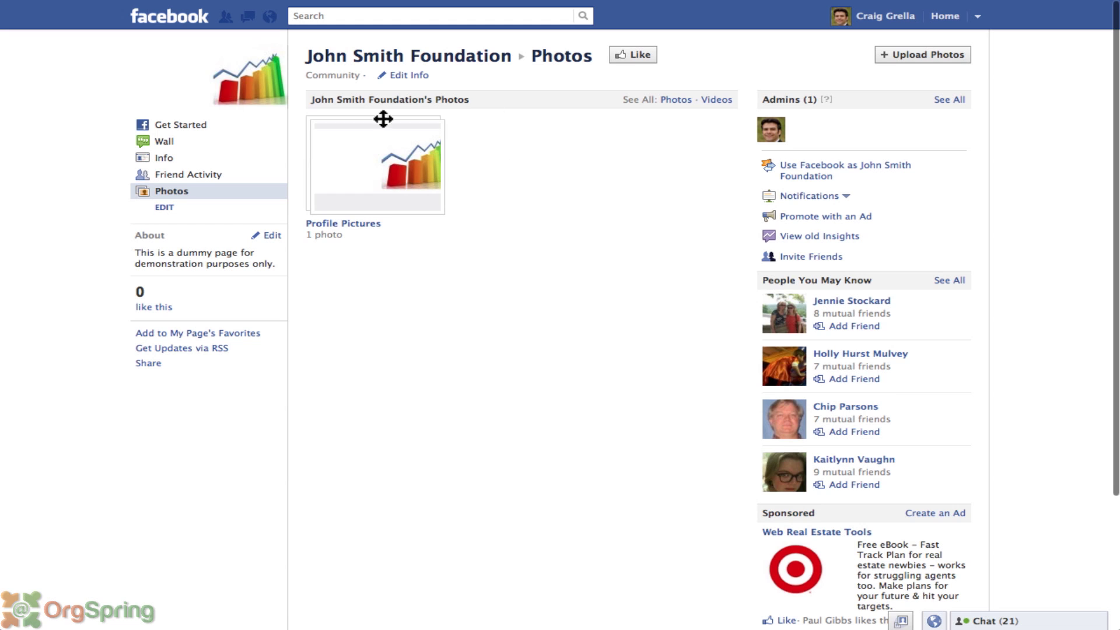
click(166, 125)
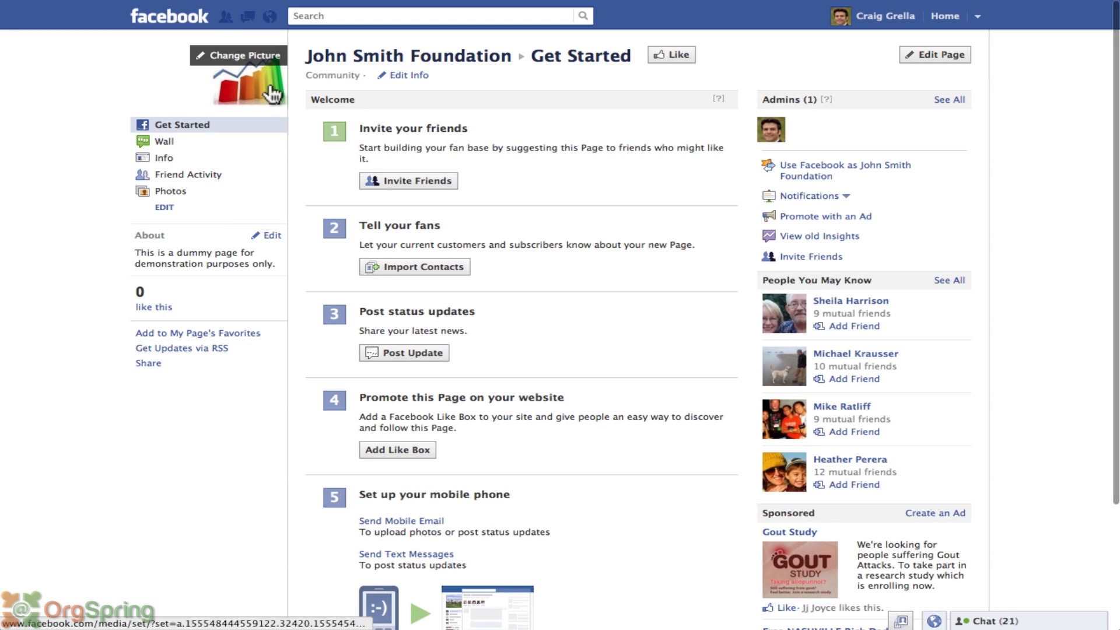
Step: Examine the options for changing the profile picture and review the remaining setup tasks on the Get Started screen
click(235, 57)
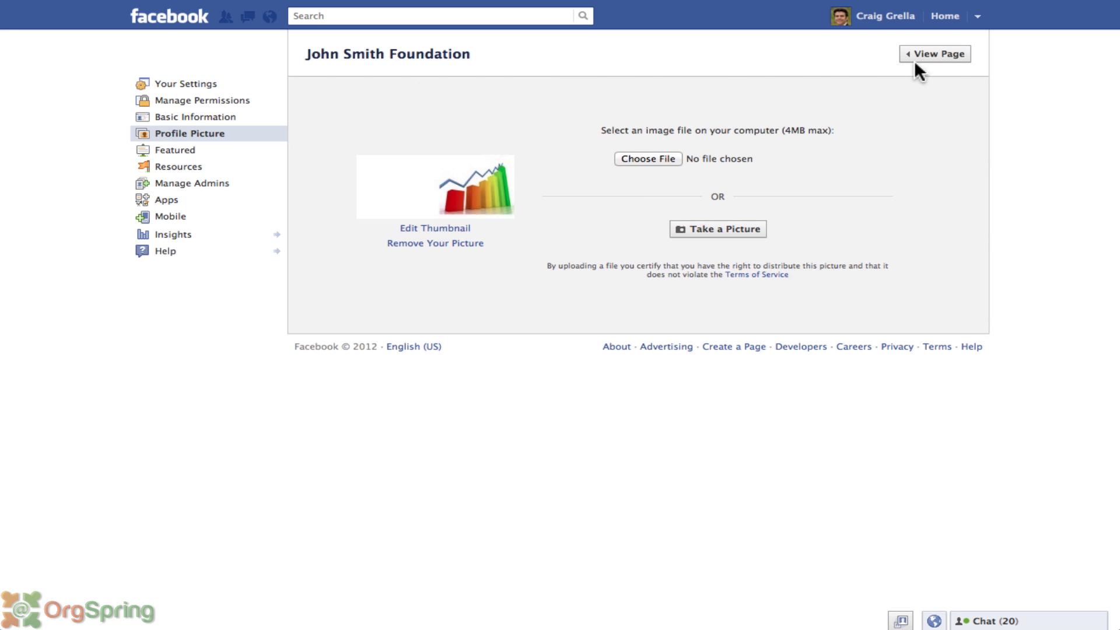
click(944, 53)
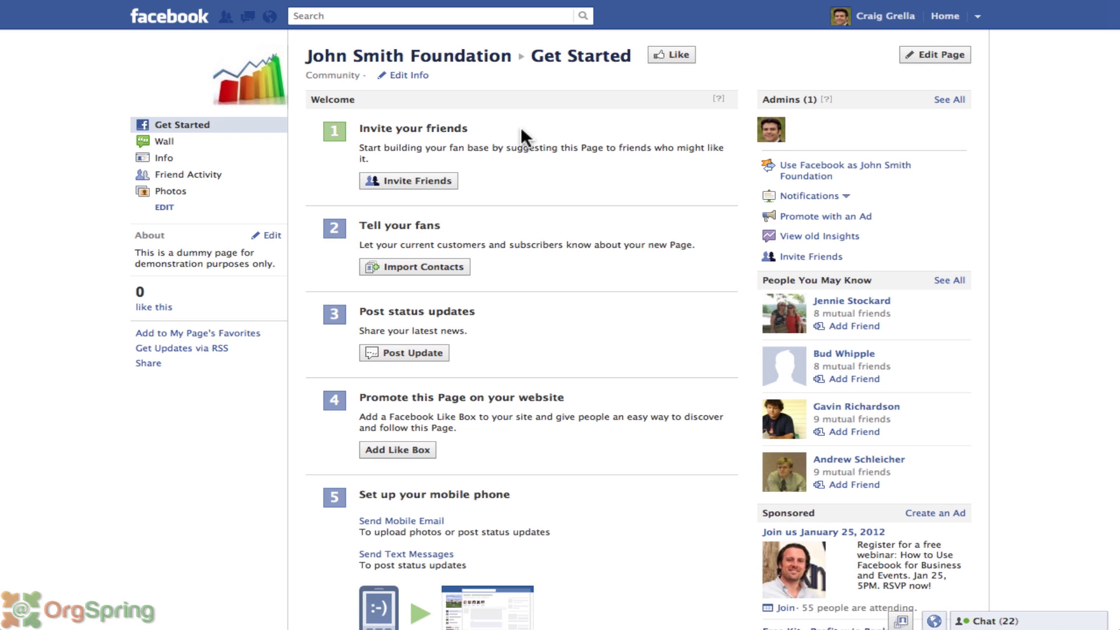
scroll(497, 160, down, 3)
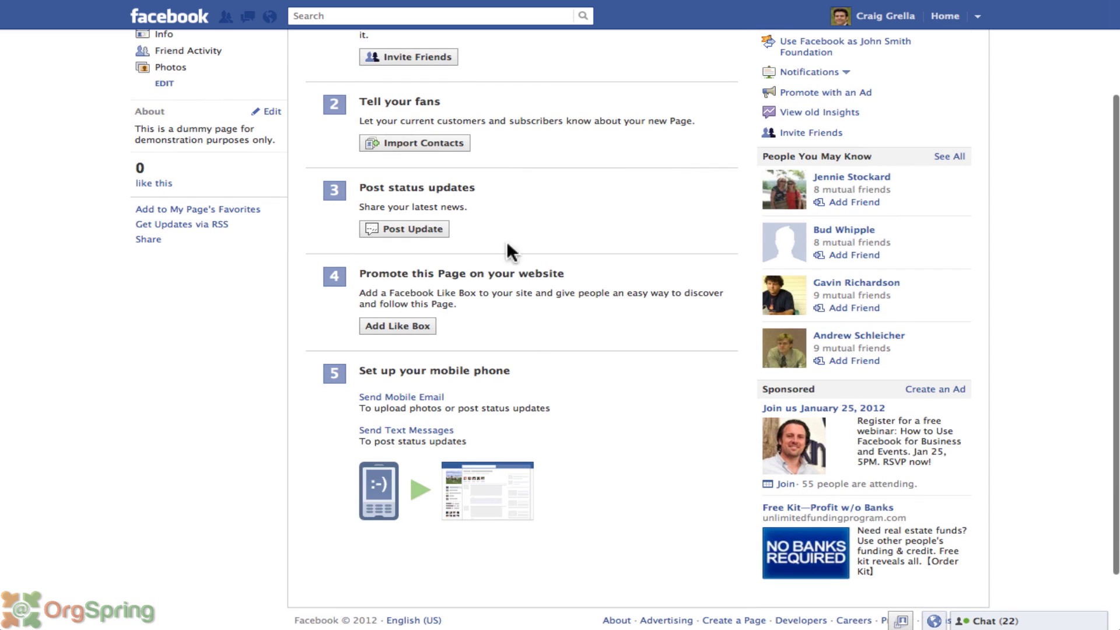
scroll(558, 419, up, 3)
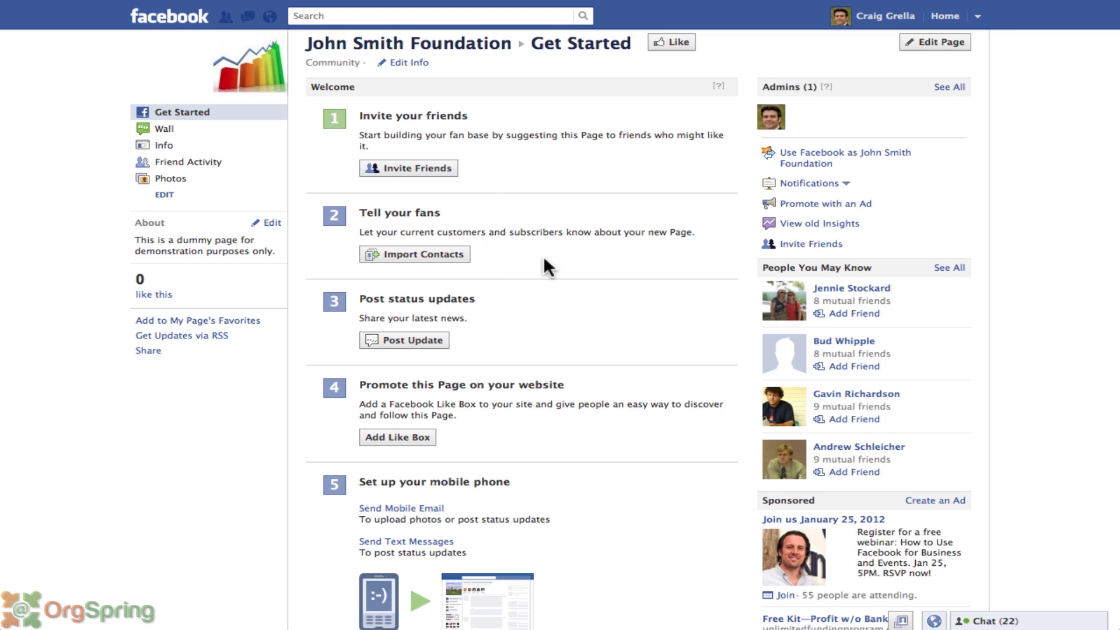
scroll(544, 255, down, 1)
scroll(544, 255, up, 2)
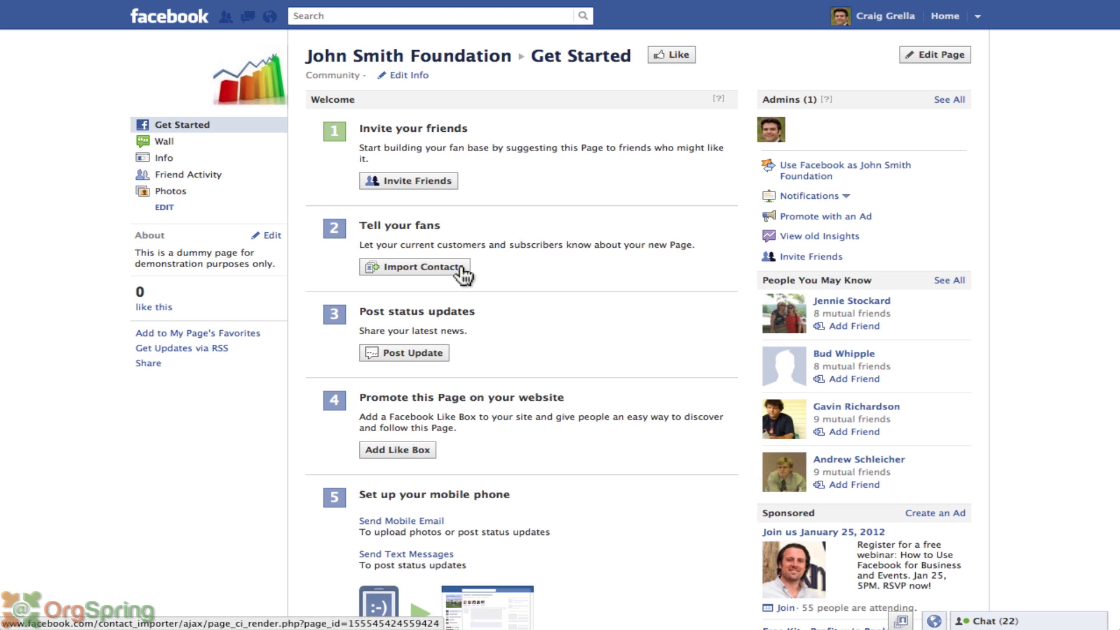
Step: Share the status update "We're very excited to be on facebook. This is our new Facebook page for the John Smith Foundation" on the page's wall
click(435, 361)
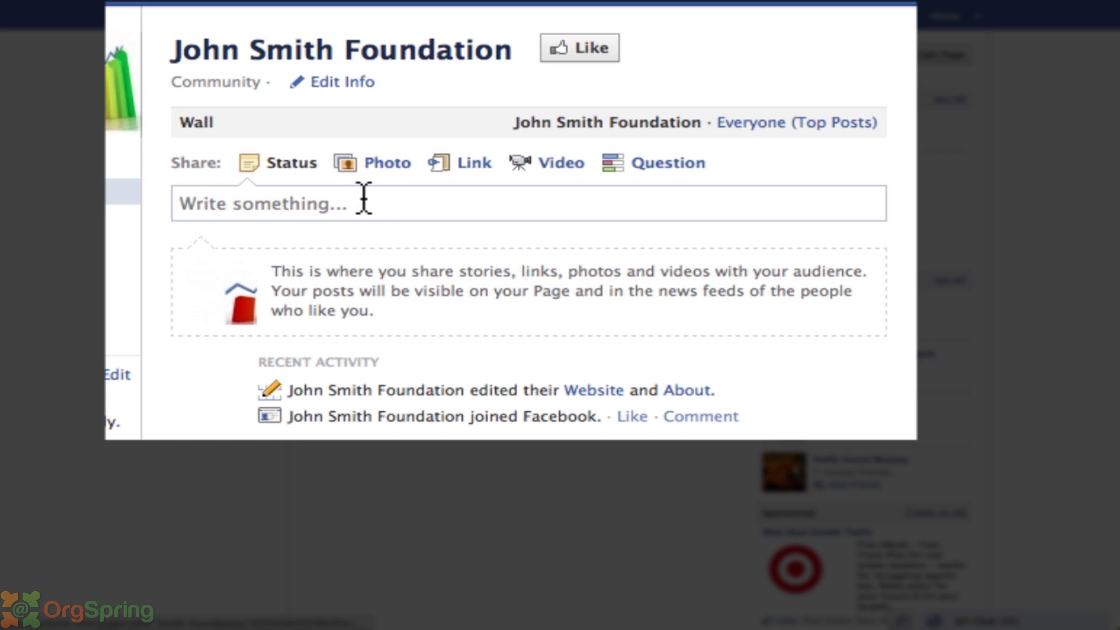
click(382, 197)
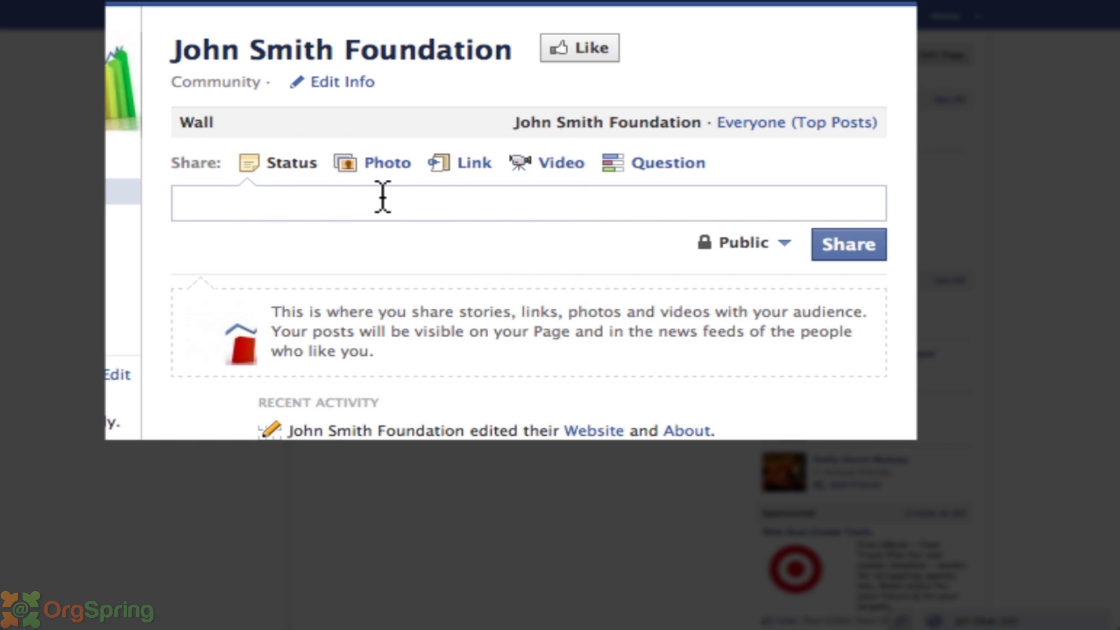
text(We're very ex)
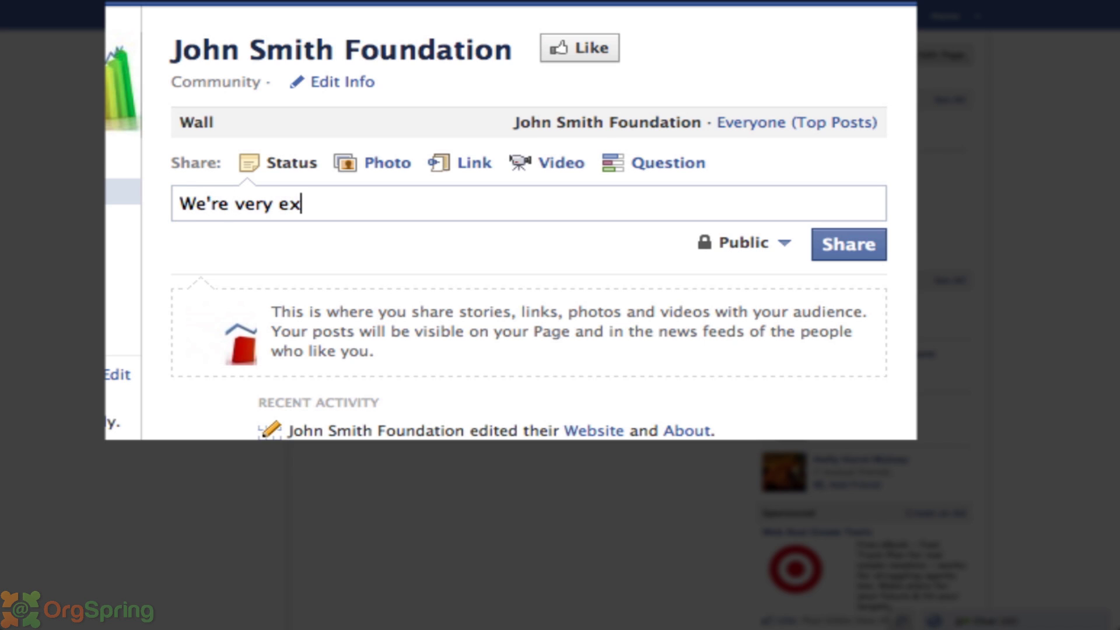
text(cit)
key(BackSpace)
text(ited to be on faceb)
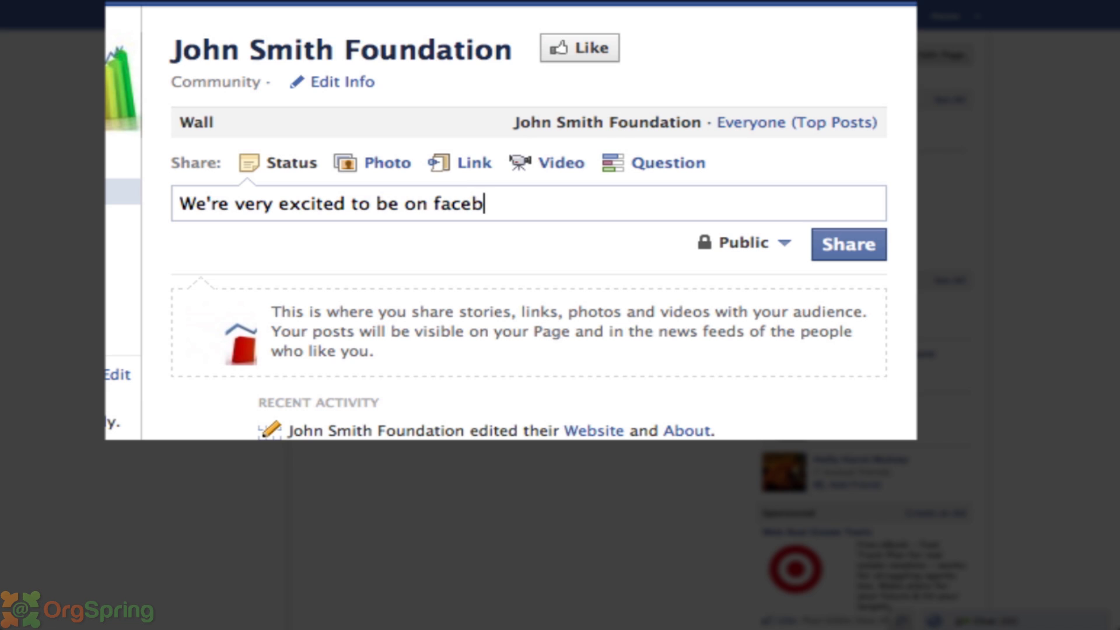
text(ook. This is)
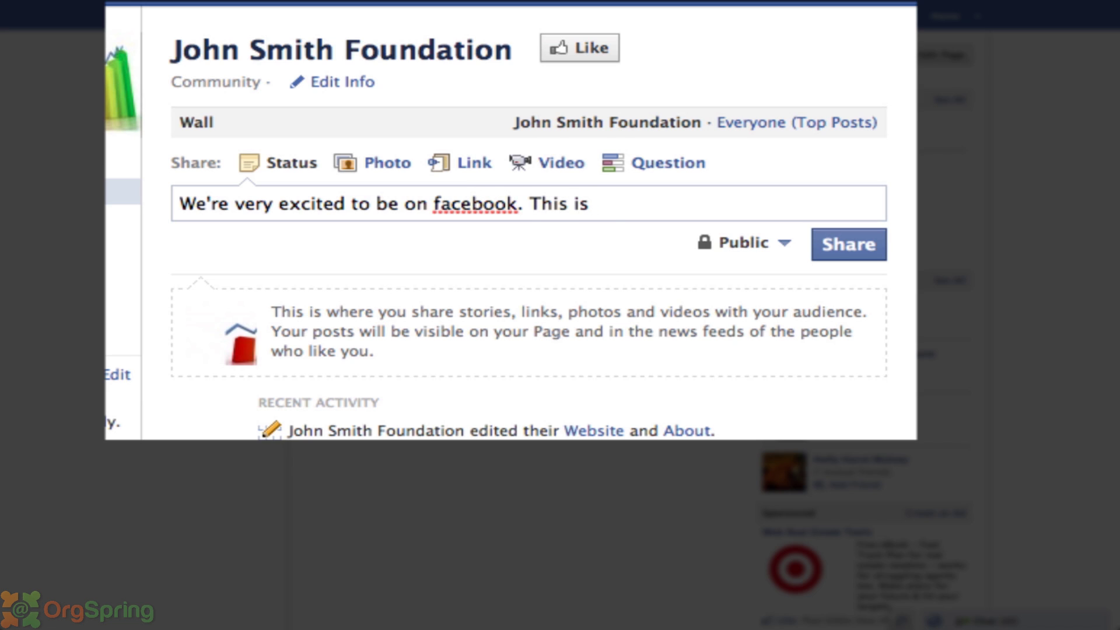
text( our new Fea)
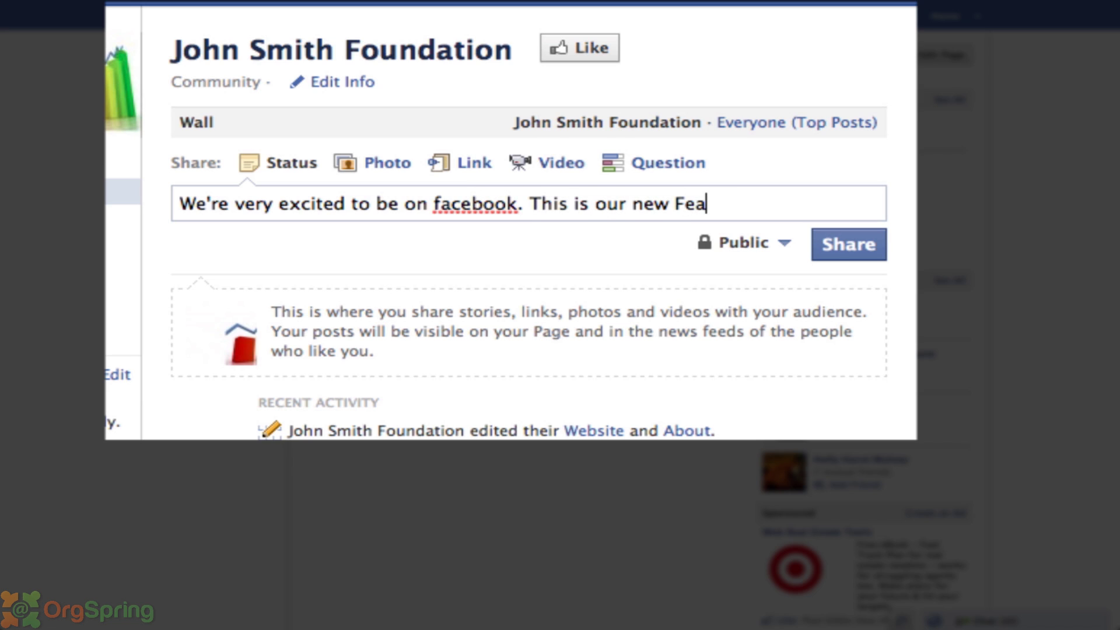
key(BackSpace)
key(BackSpace)
text(acebook page do)
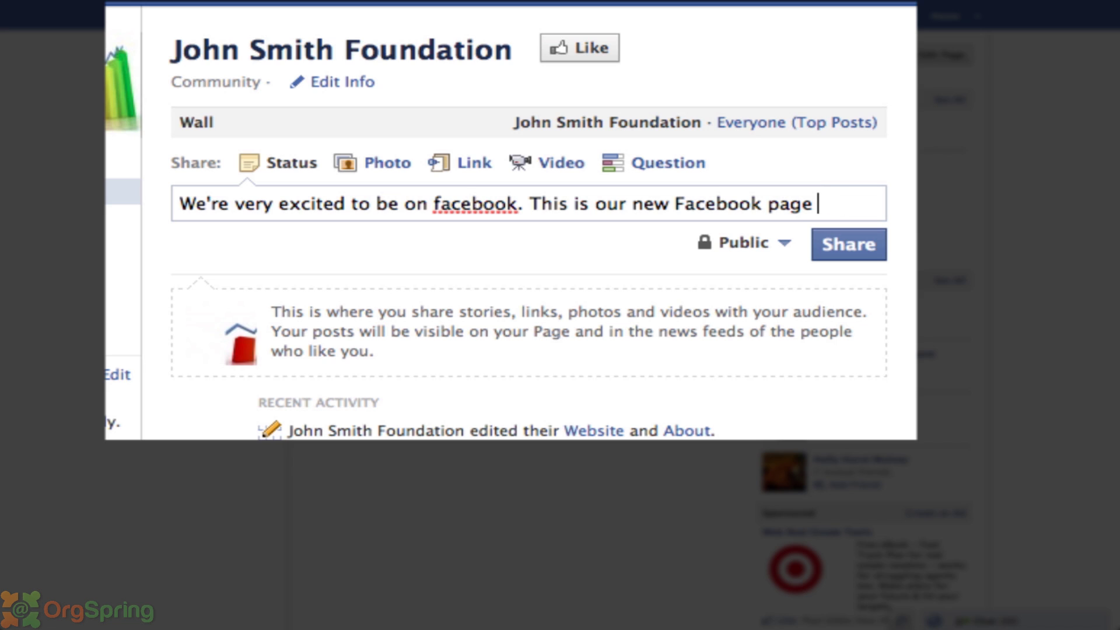
key(BackSpace)
key(BackSpace)
text(for the Joh)
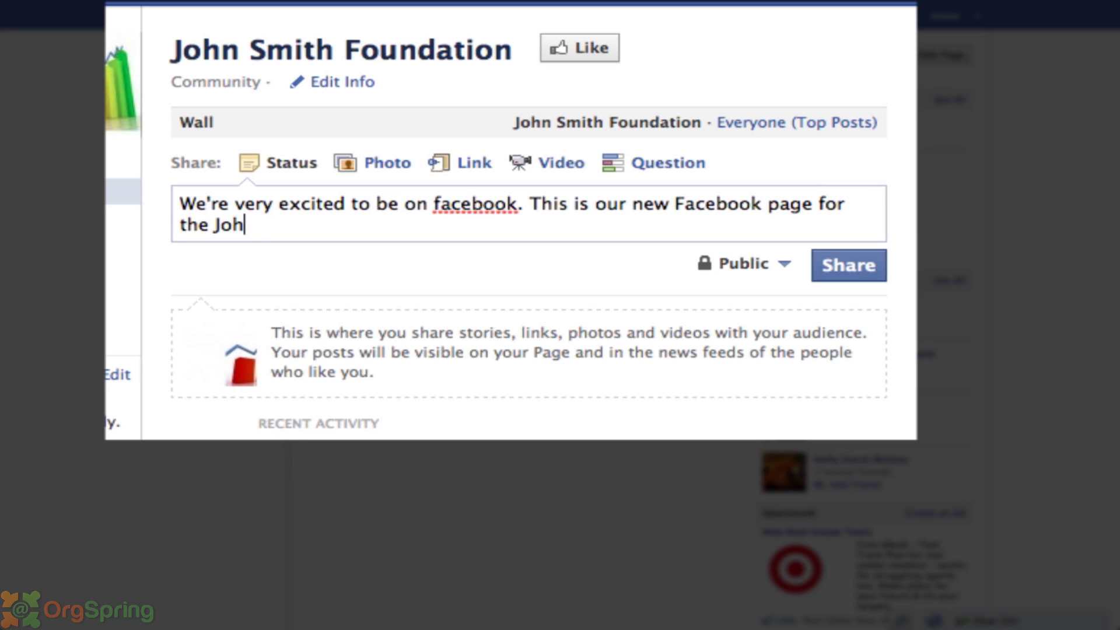
text(n Smith Foundation)
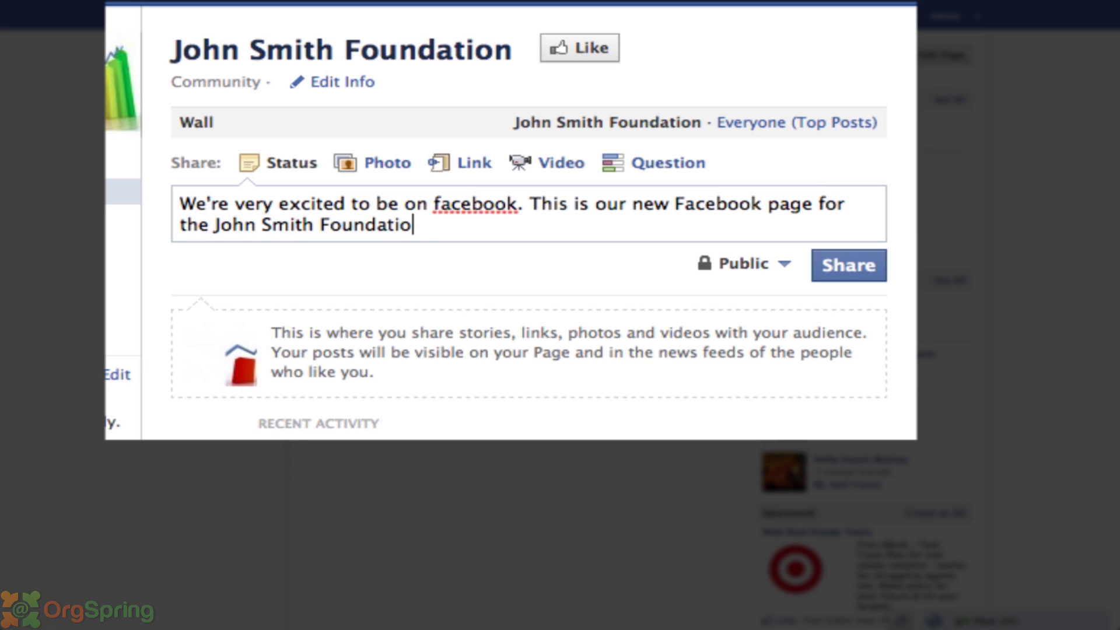
click(841, 273)
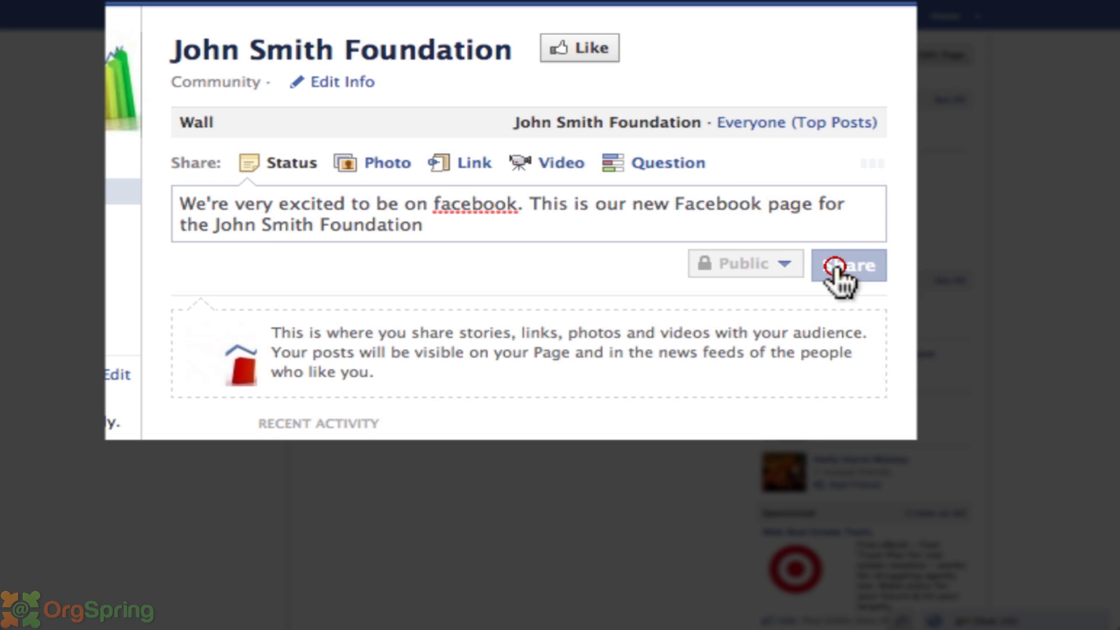